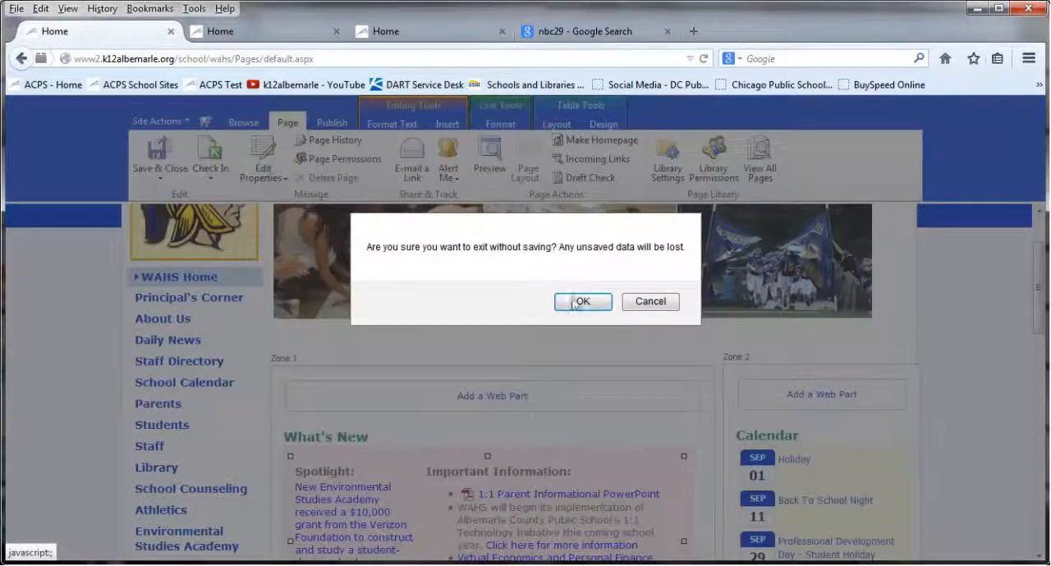
# Discard the Western Albemarle home page checkout and look over the Burley Middle and Agnor Hurt Elementary home pages
pyautogui.click(568, 302)
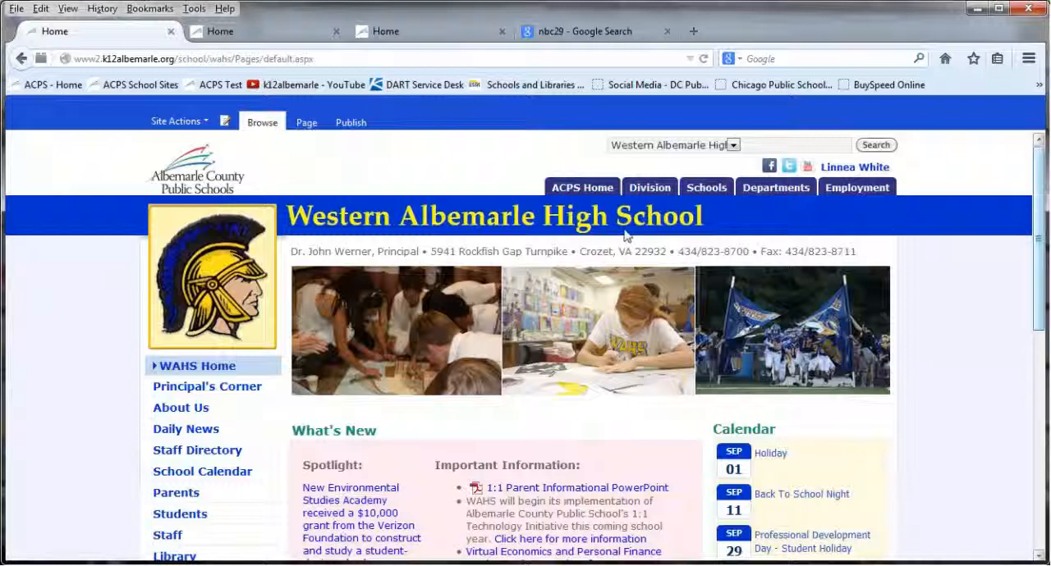
pyautogui.click(273, 36)
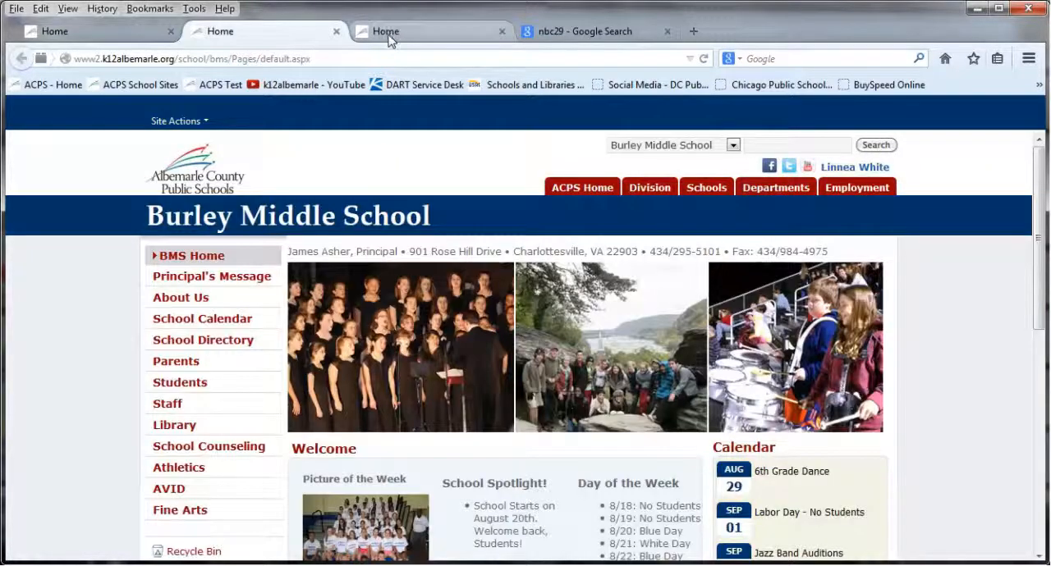
pyautogui.click(387, 38)
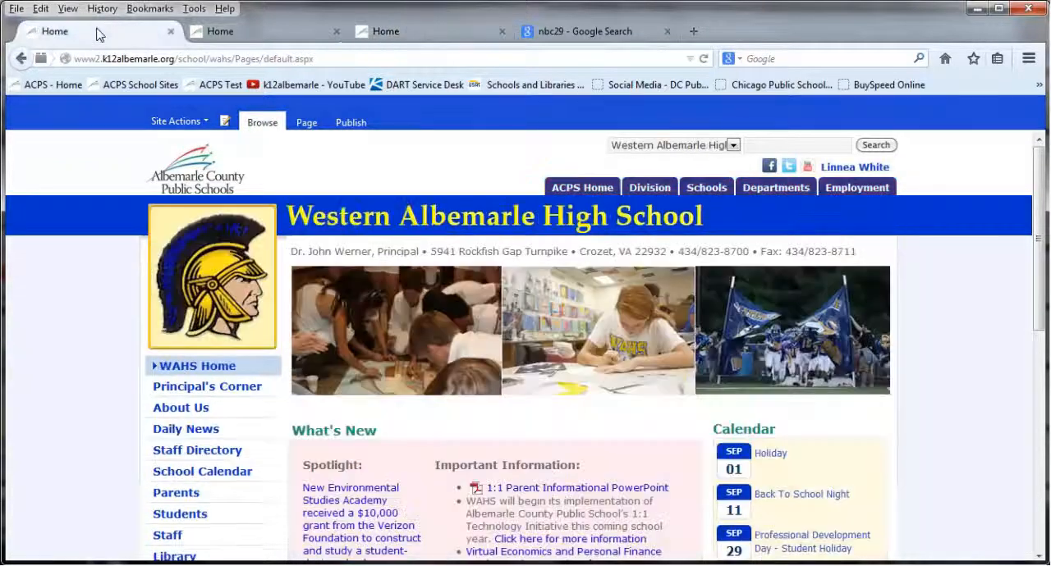
pyautogui.click(96, 33)
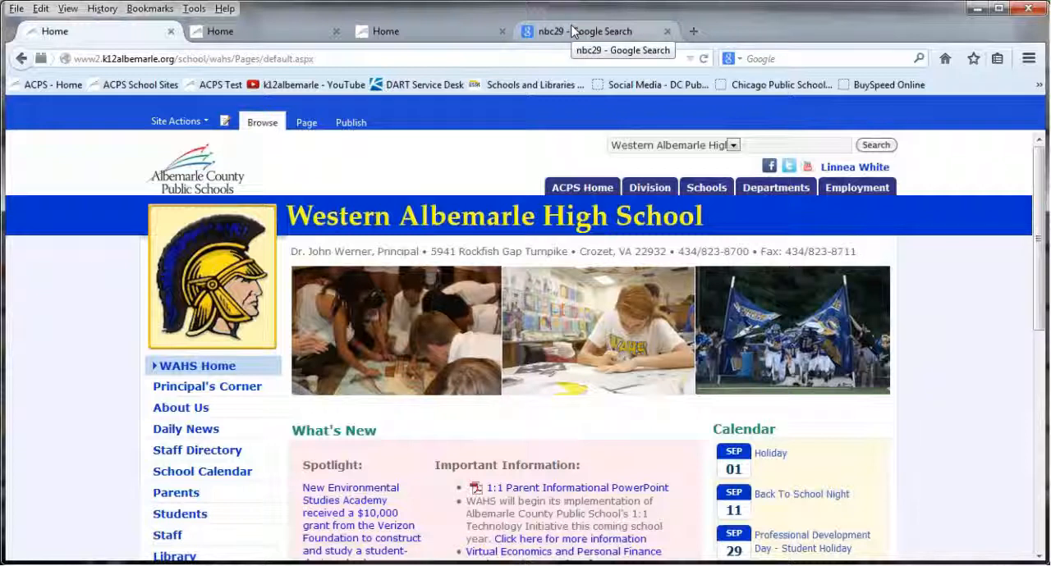
# Put the Western Albemarle home page into edit mode and open the HTML source of the What's New content
pyautogui.click(226, 121)
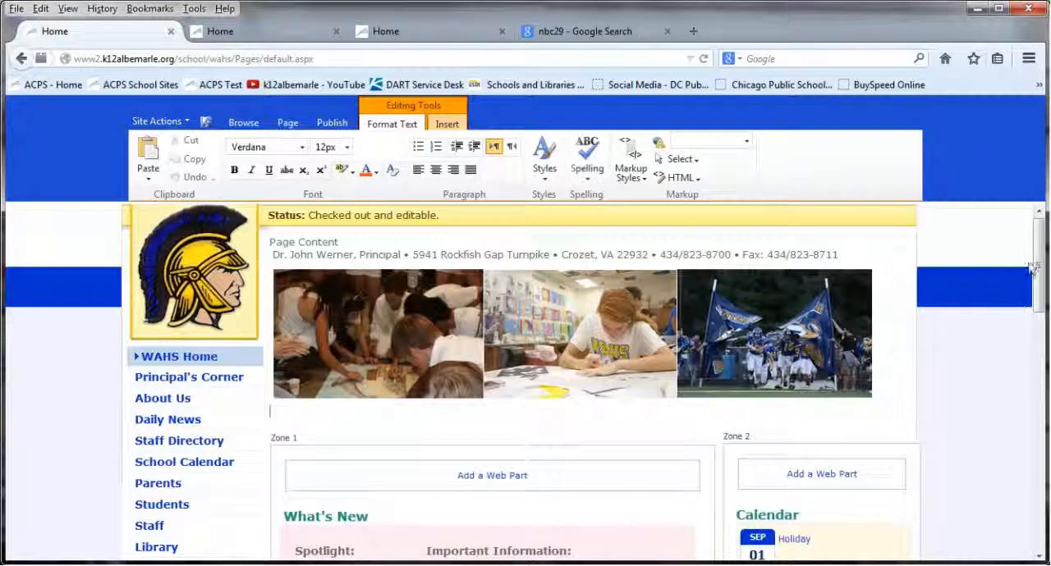
pyautogui.moveTo(1034, 242); pyautogui.dragTo(1024, 339)
pyautogui.scroll(2, 1018, 316)
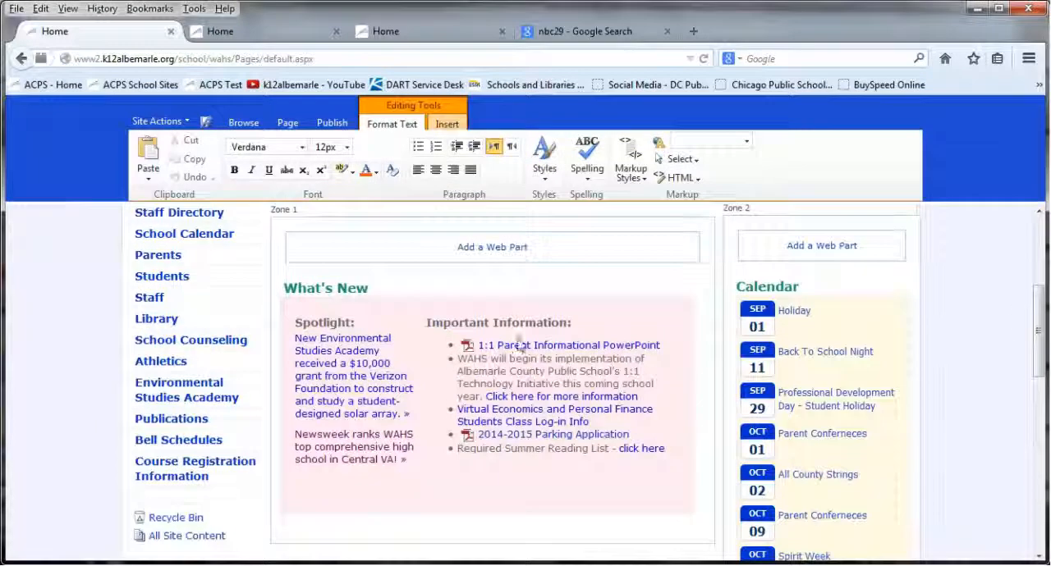
pyautogui.click(358, 351)
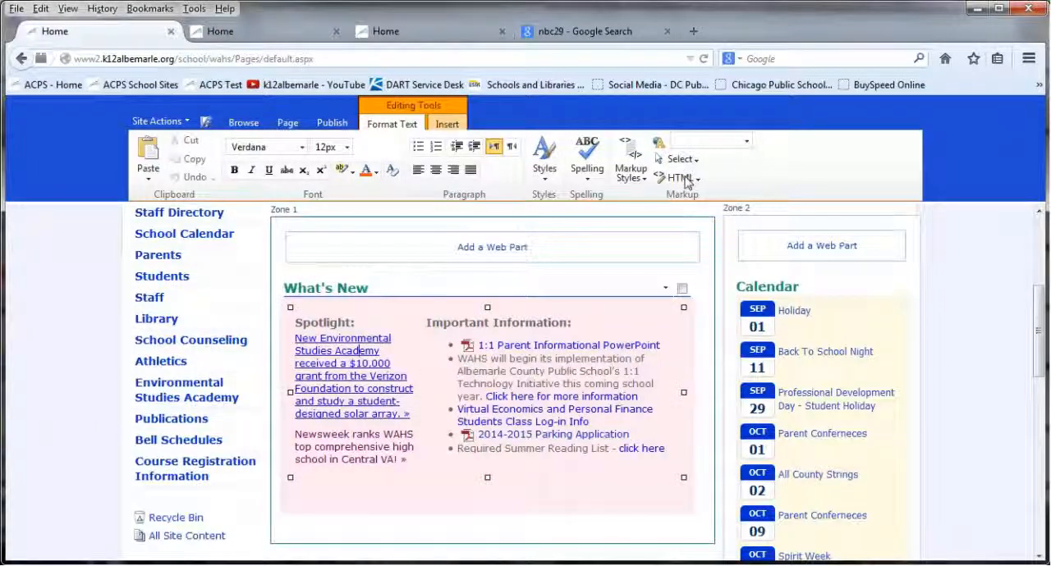
pyautogui.click(683, 178)
pyautogui.click(693, 195)
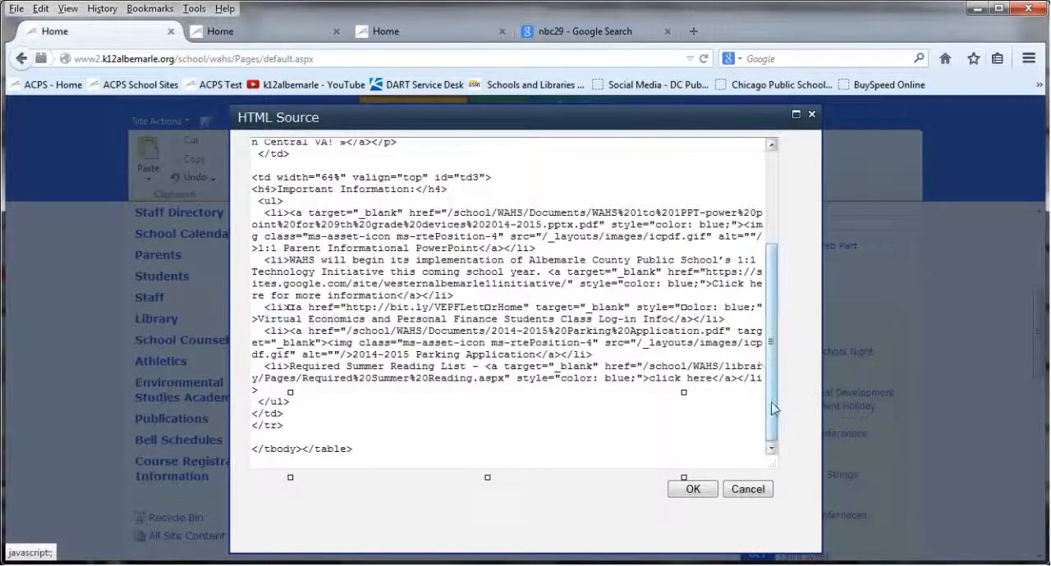
# Examine the opening table markup and the <h4> and <p> tags of the Spotlight section in the HTML source
pyautogui.moveTo(772, 410); pyautogui.dragTo(780, 253)
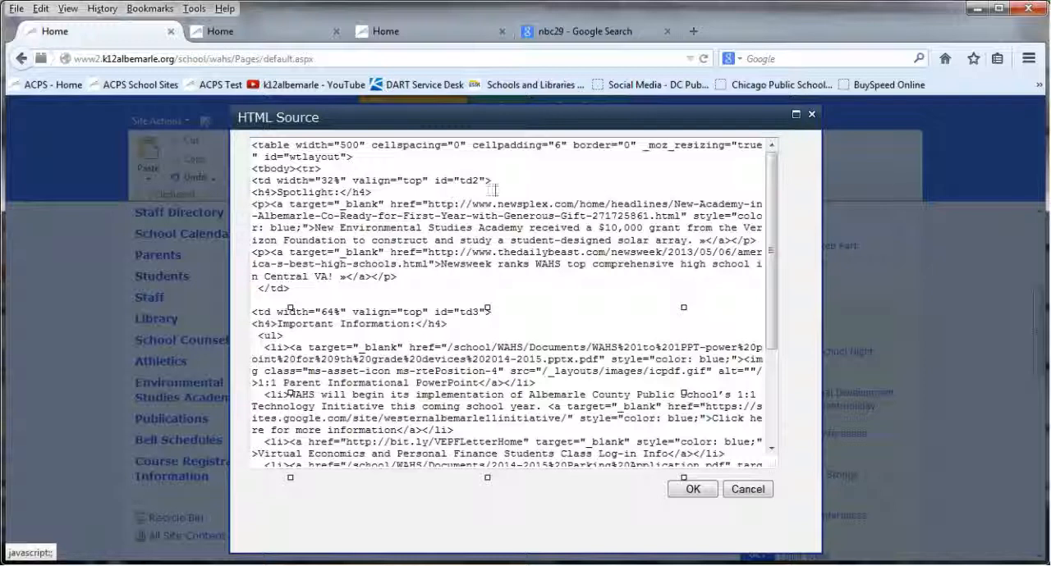
pyautogui.moveTo(504, 182); pyautogui.dragTo(187, 136)
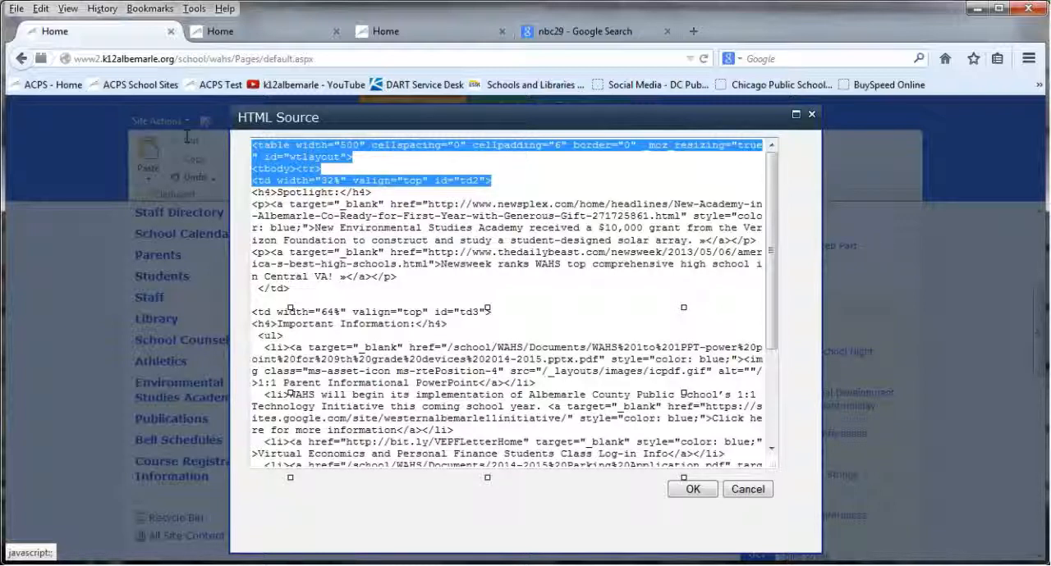
pyautogui.click(257, 192)
pyautogui.moveTo(268, 191)
pyautogui.mouseDown()
pyautogui.moveTo(251, 193)
pyautogui.moveTo(282, 192)
pyautogui.moveTo(253, 192)
pyautogui.mouseUp()
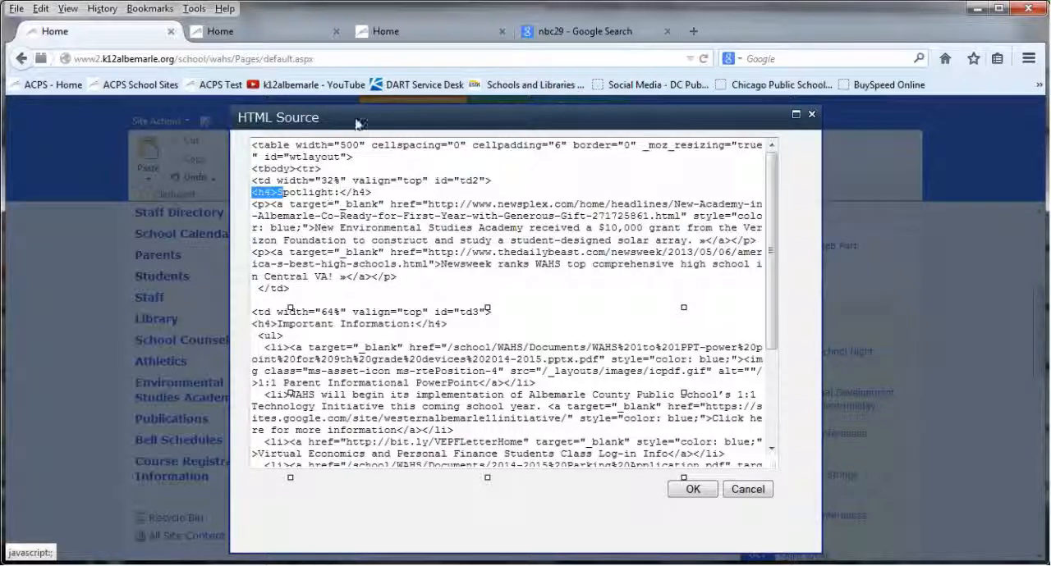
pyautogui.moveTo(348, 108)
pyautogui.mouseDown()
pyautogui.moveTo(526, 104)
pyautogui.moveTo(334, 104)
pyautogui.mouseUp()
pyautogui.click(250, 201)
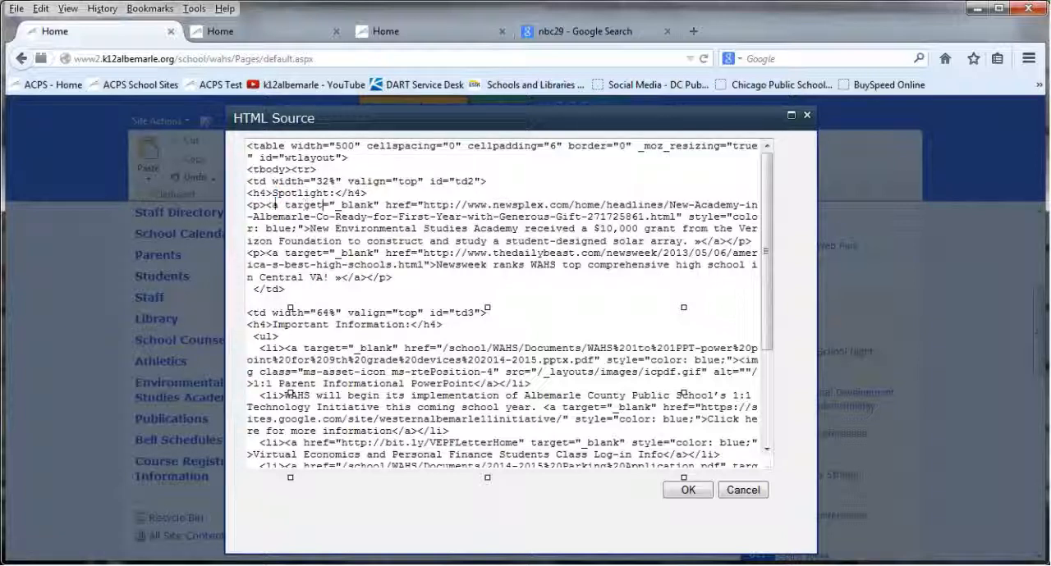
pyautogui.moveTo(249, 205); pyautogui.dragTo(267, 205)
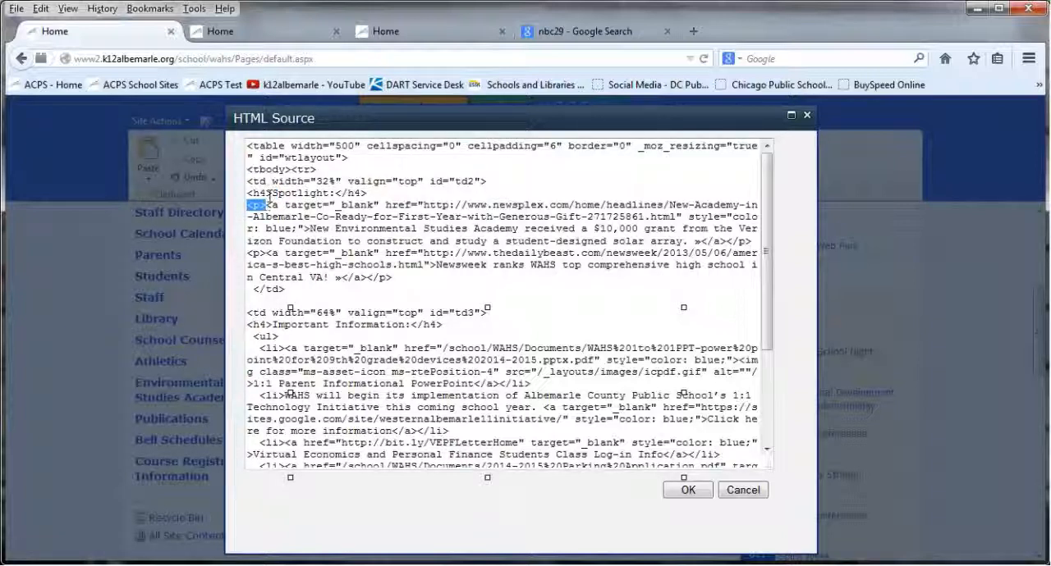
pyautogui.moveTo(266, 193); pyautogui.dragTo(241, 193)
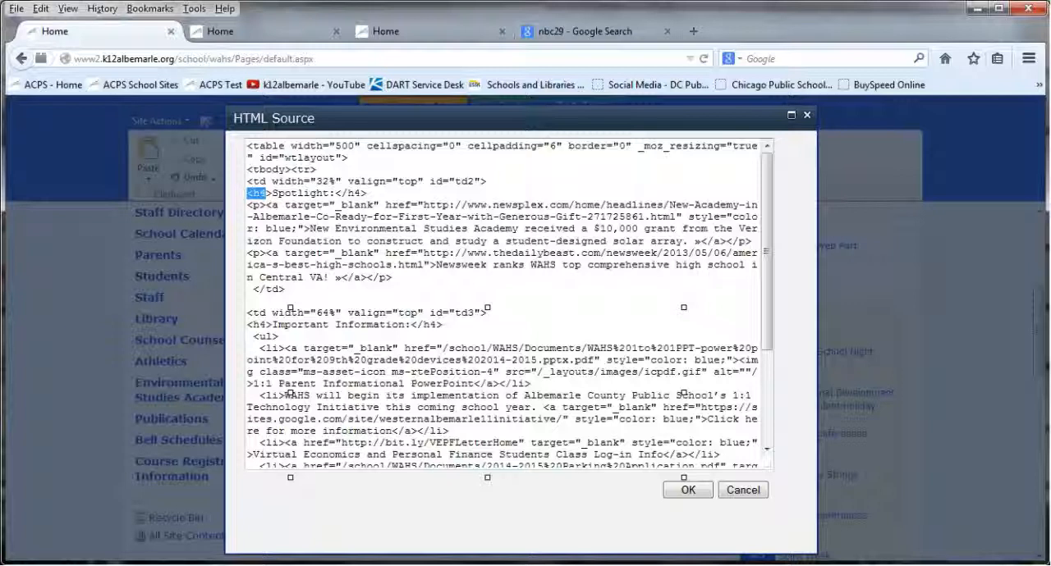
# Add an empty <h4></h4> line and an empty <p></p> line below the Spotlight heading in the source
pyautogui.click(389, 193)
pyautogui.press('Return')
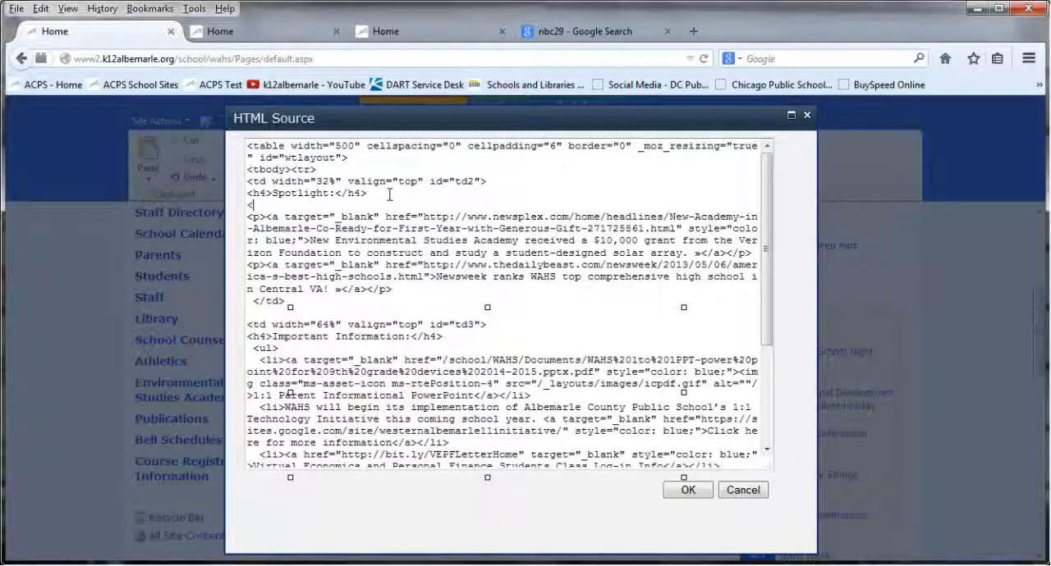
pyautogui.write('<h')
pyautogui.press('BackSpace')
pyautogui.write('></h4>')
pyautogui.press('Return')
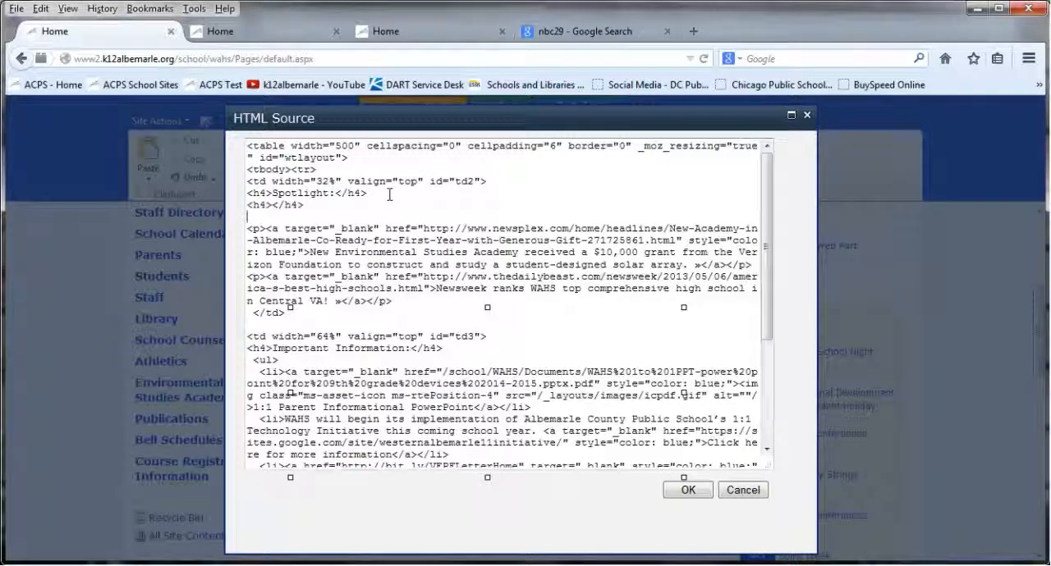
pyautogui.write('<p></p>')
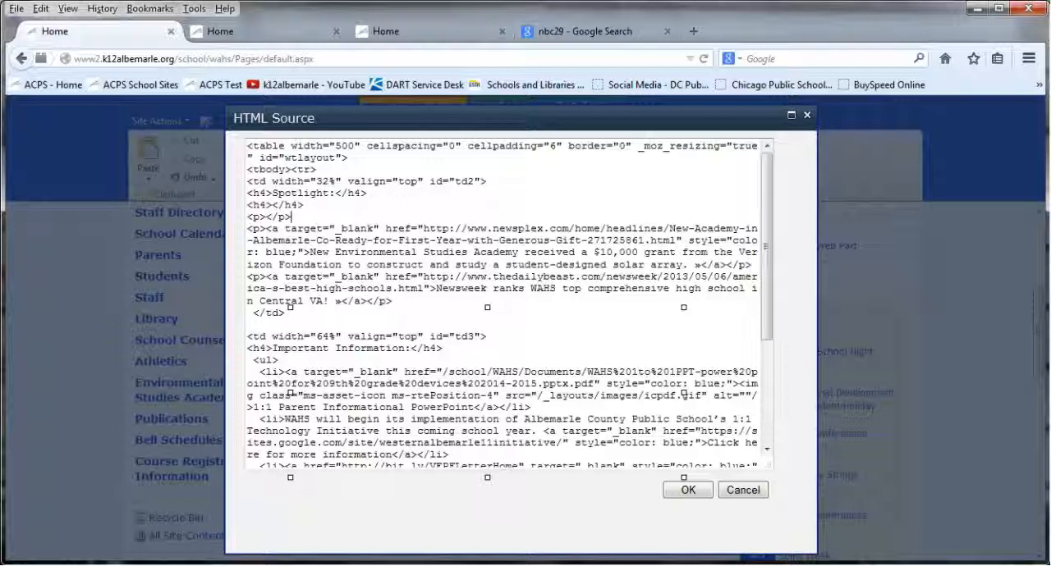
# Delete the empty <h4></h4> and <p></p> lines below the Spotlight heading
pyautogui.moveTo(302, 216); pyautogui.dragTo(235, 207)
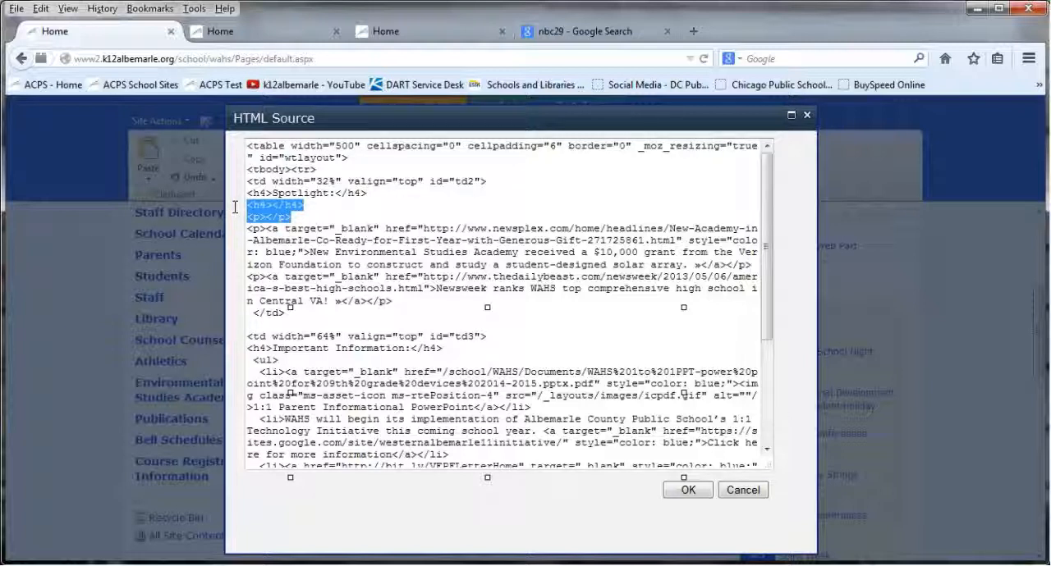
pyautogui.press('Delete')
pyautogui.press('Delete')
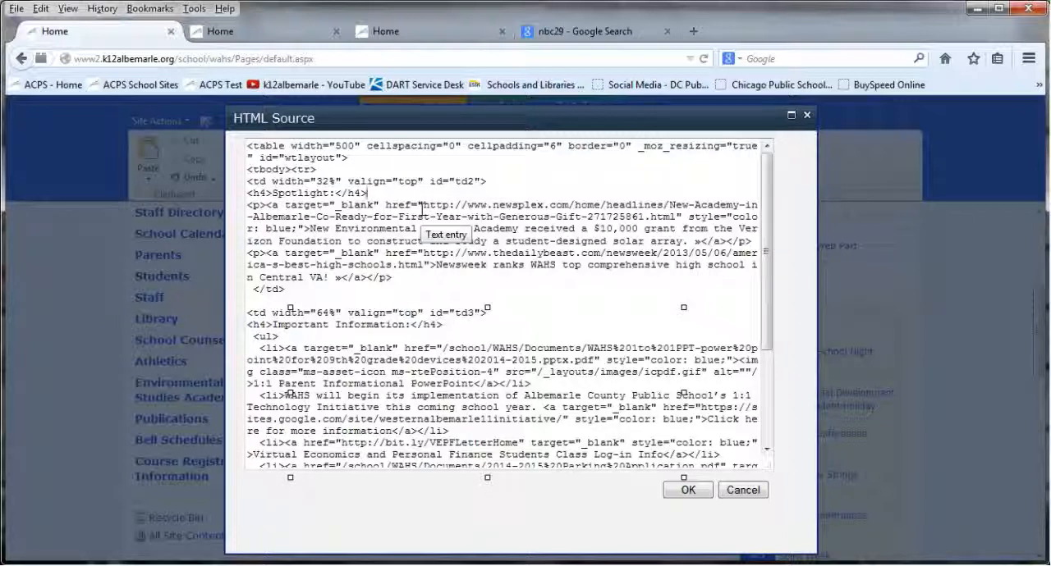
# Clear the web address of the first Spotlight link and replace its text with "New NBC29 Feature", keeping the » mark
pyautogui.moveTo(423, 205); pyautogui.dragTo(678, 216)
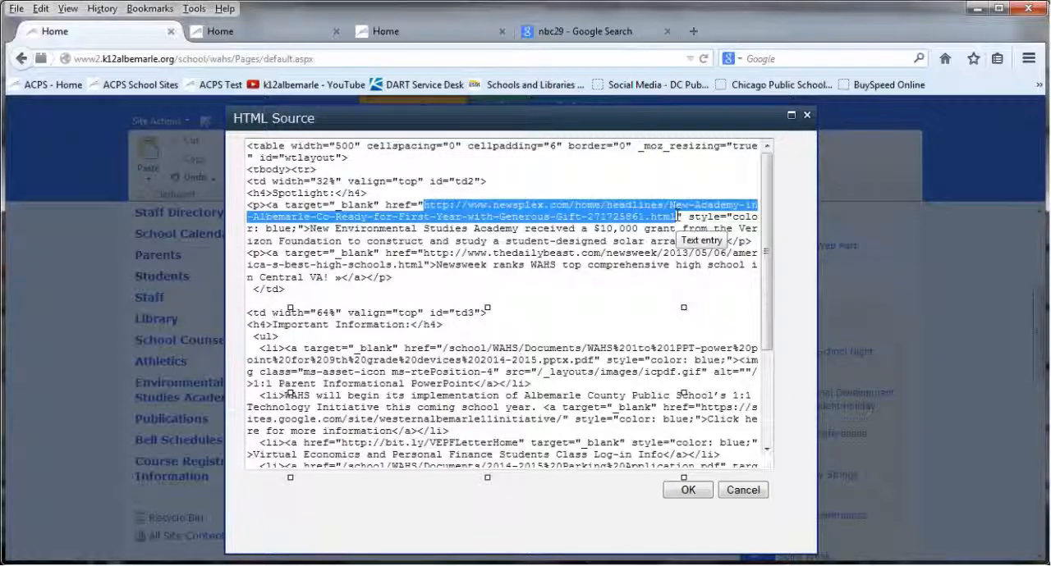
pyautogui.press('Delete')
pyautogui.click(566, 205)
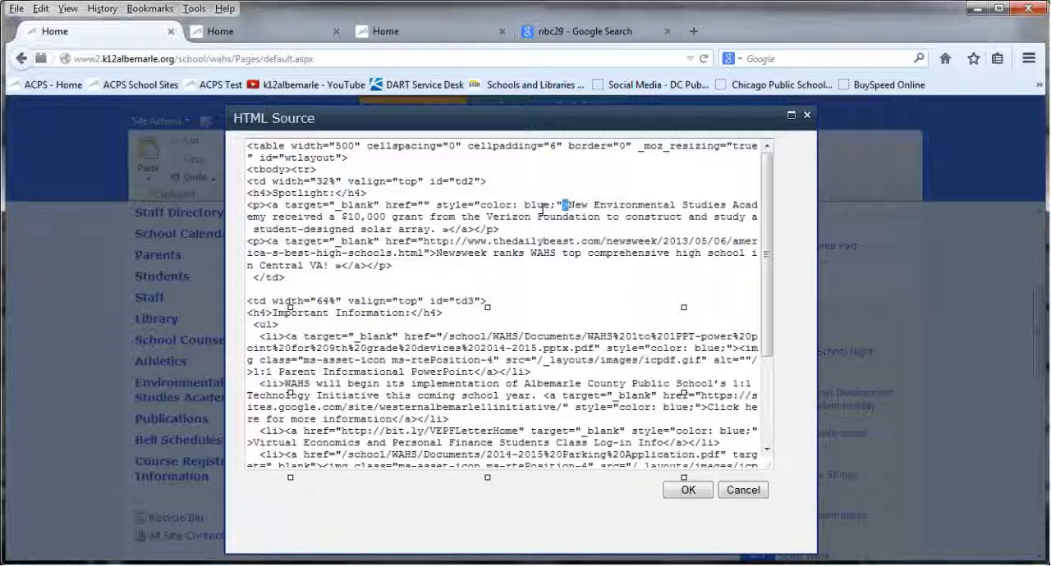
pyautogui.moveTo(456, 230); pyautogui.dragTo(449, 230)
pyautogui.moveTo(569, 204); pyautogui.dragTo(449, 231)
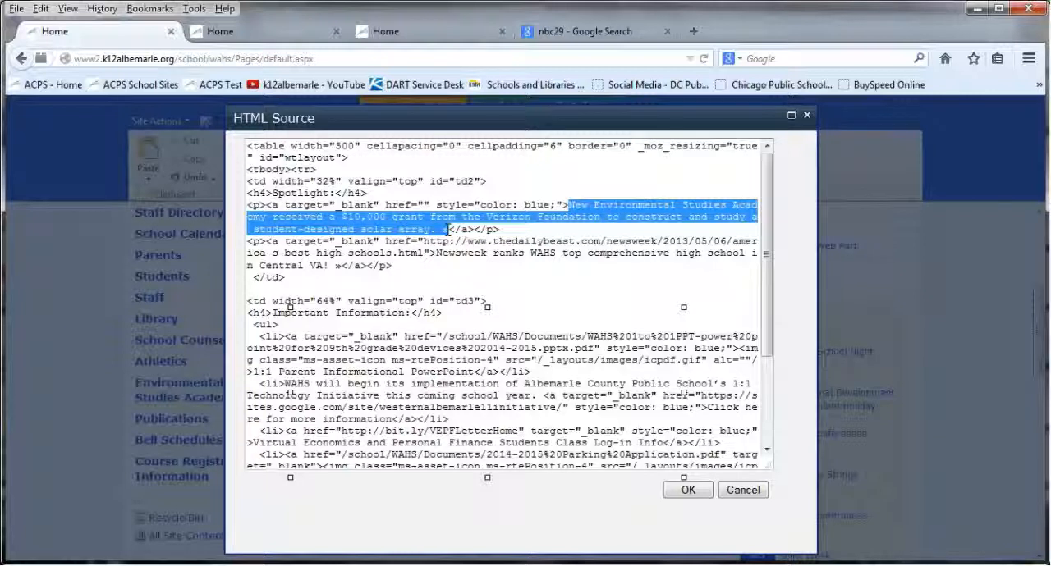
pyautogui.click(448, 230)
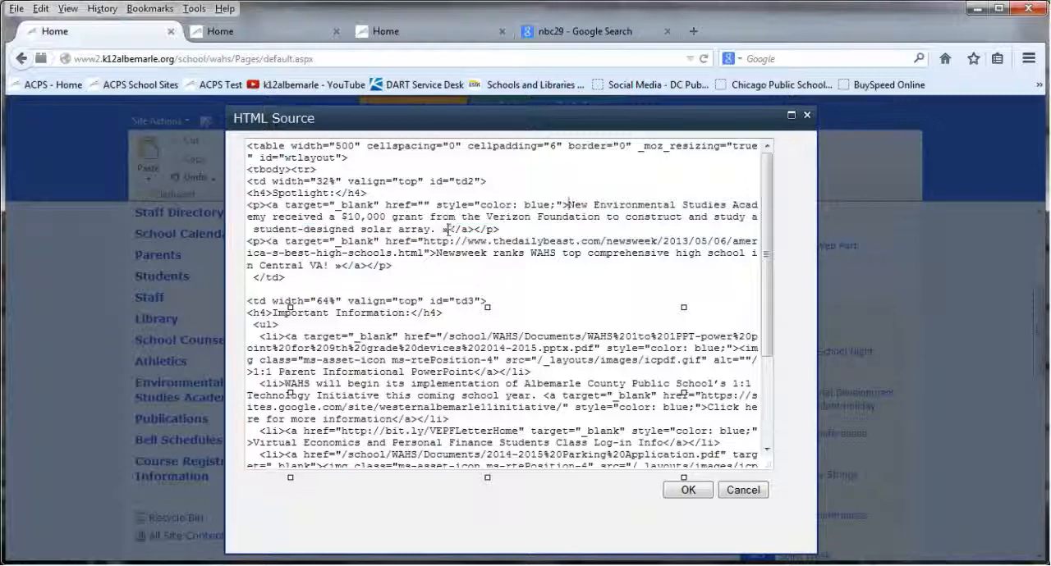
pyautogui.moveTo(443, 230); pyautogui.dragTo(569, 204)
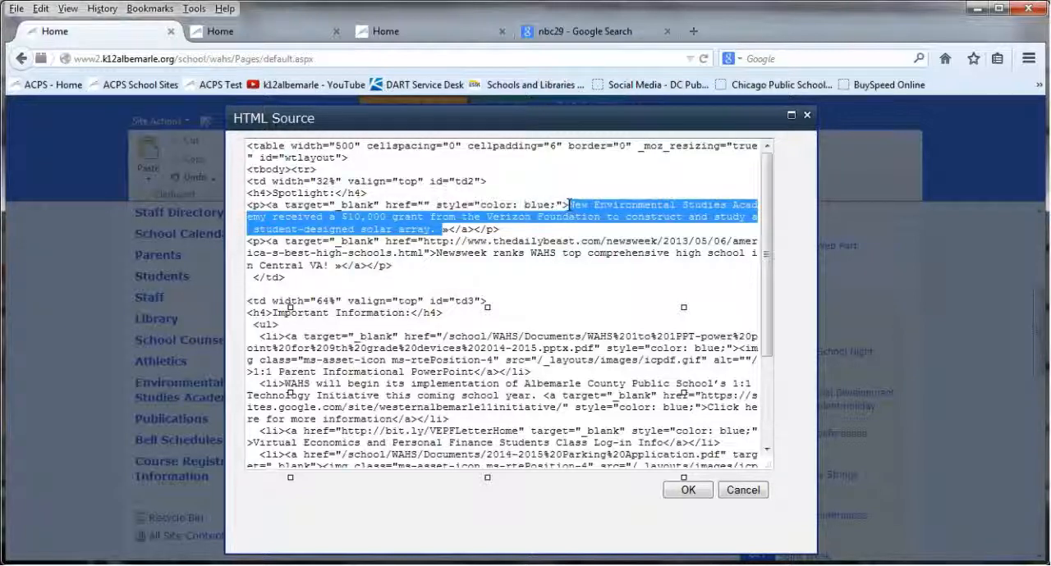
pyautogui.write('New NBC29 Feature')
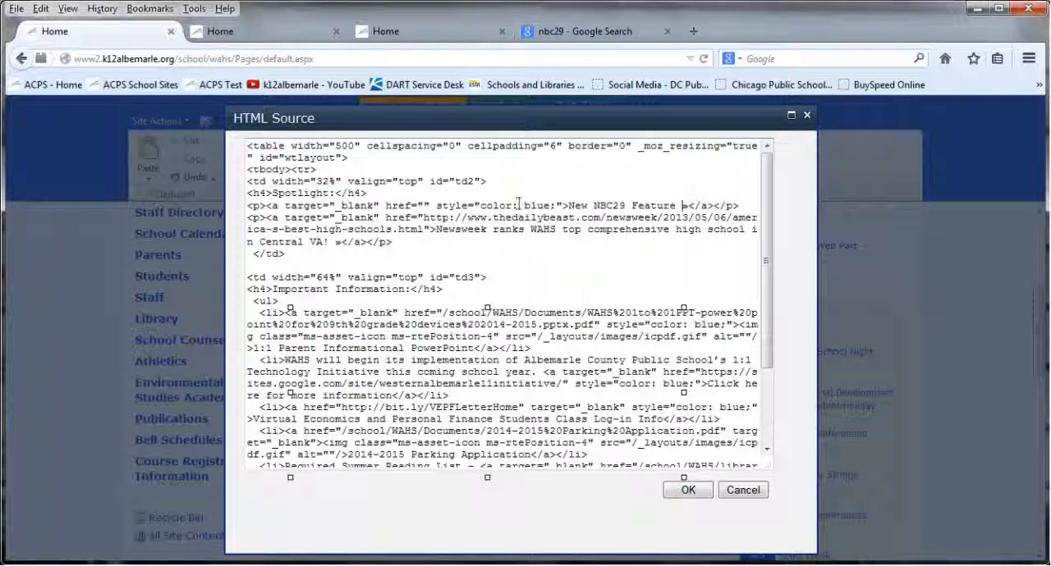
pyautogui.click(603, 31)
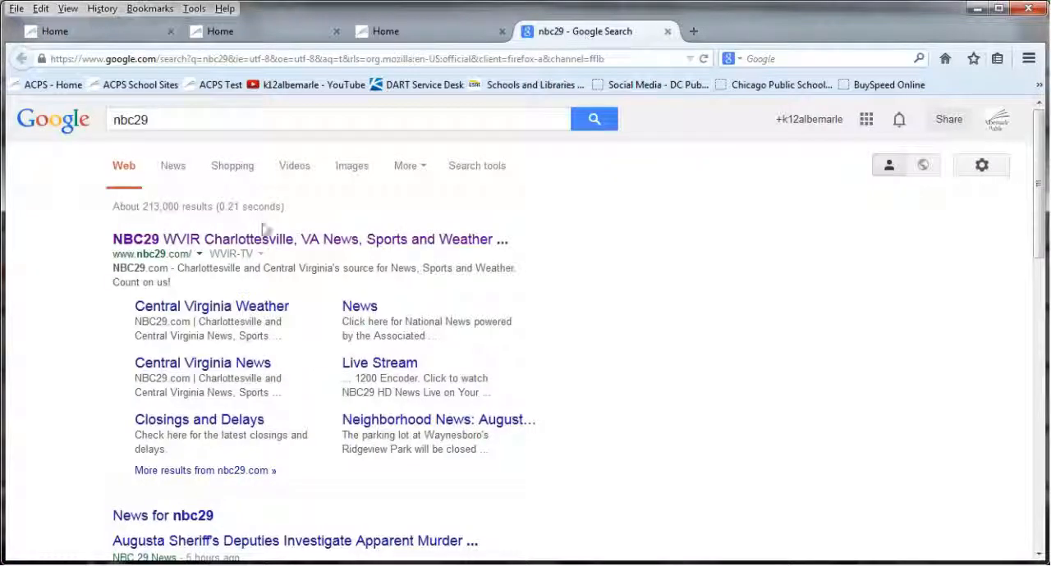
pyautogui.click(249, 239)
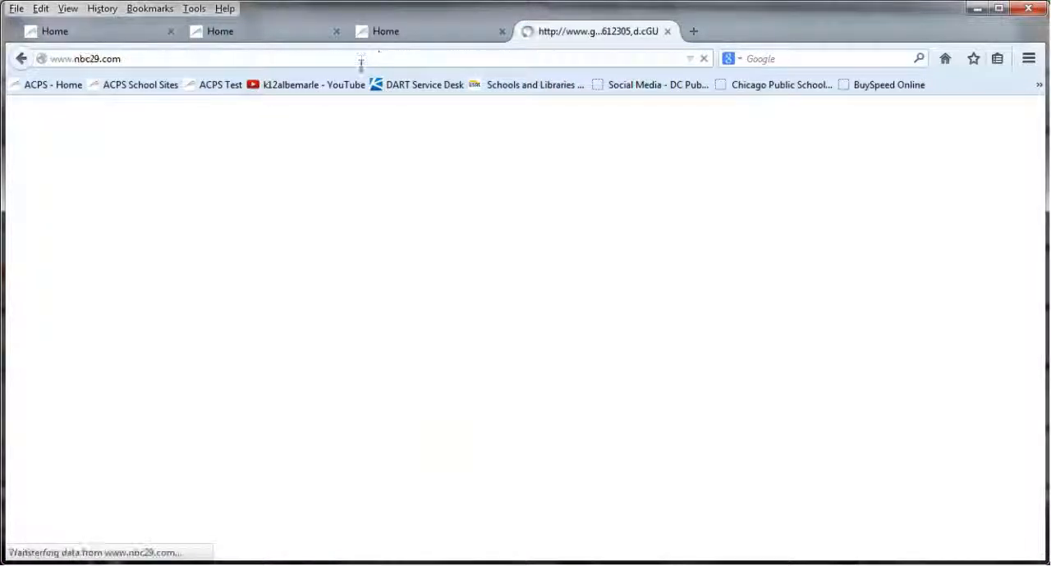
pyautogui.click(357, 59)
pyautogui.hotkey('ctrl', 'c')
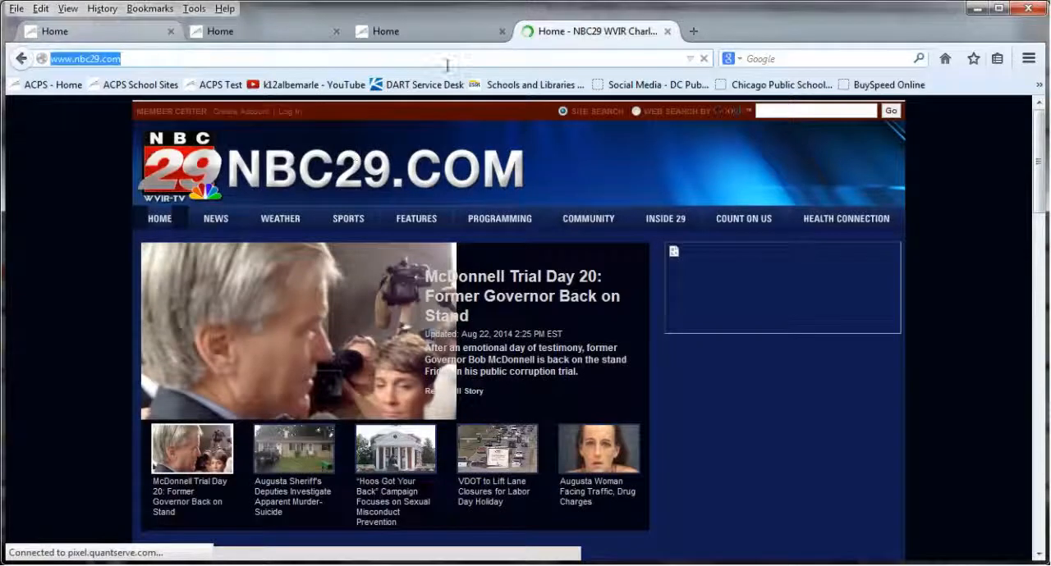
pyautogui.click(142, 36)
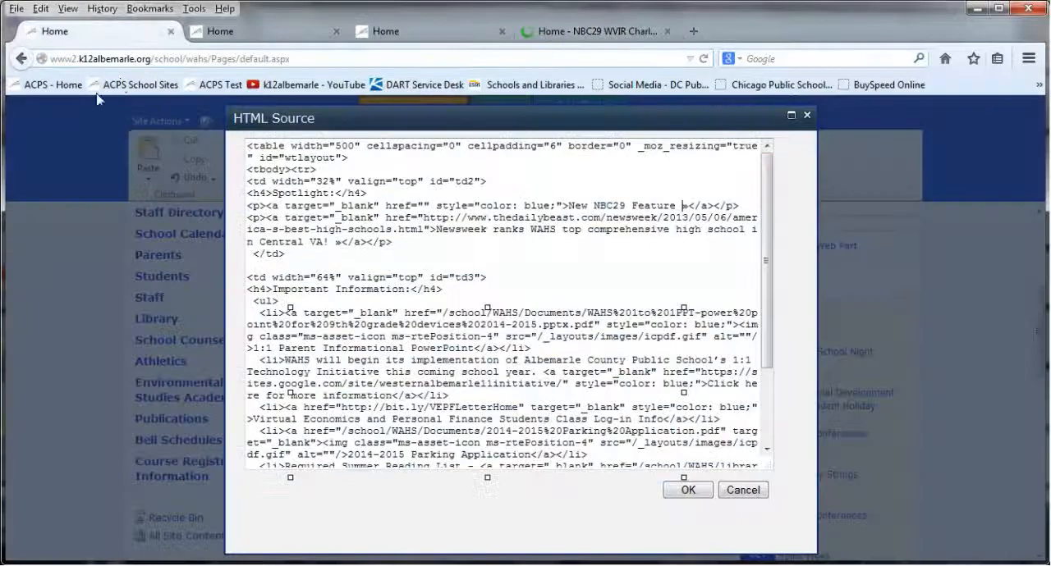
pyautogui.click(423, 205)
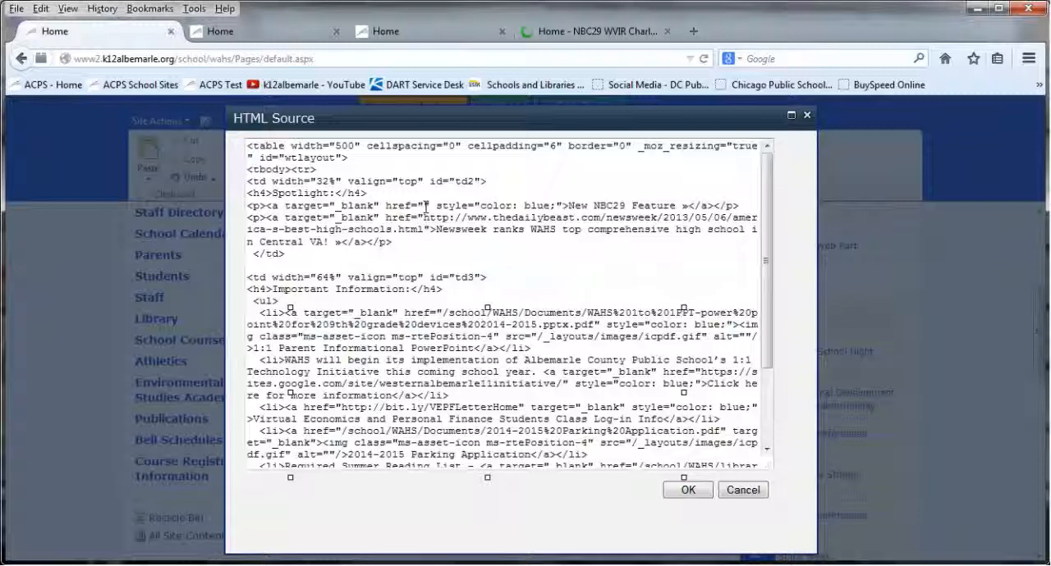
pyautogui.click(669, 32)
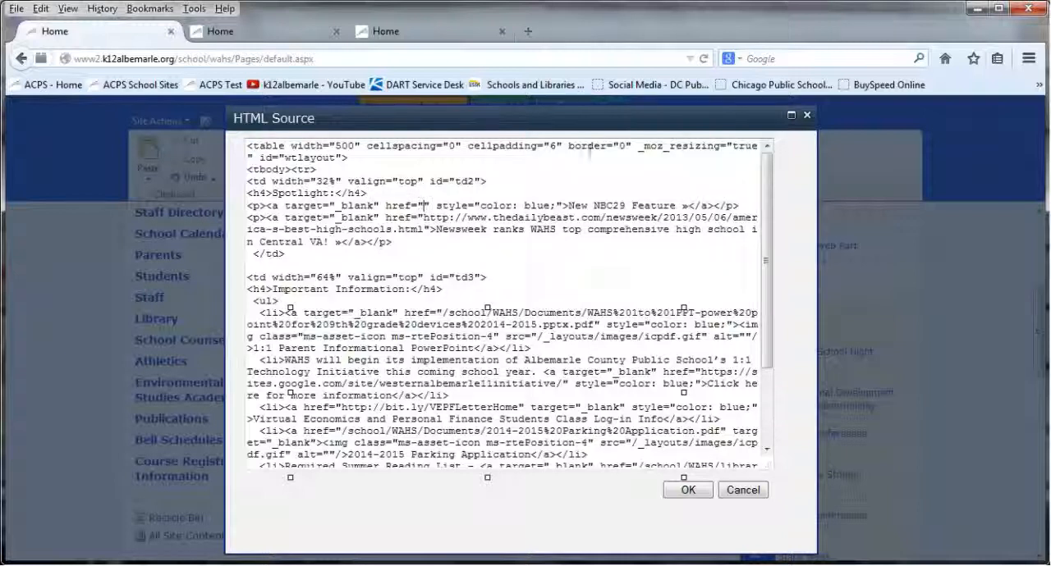
pyautogui.hotkey('ctrl', 'v')
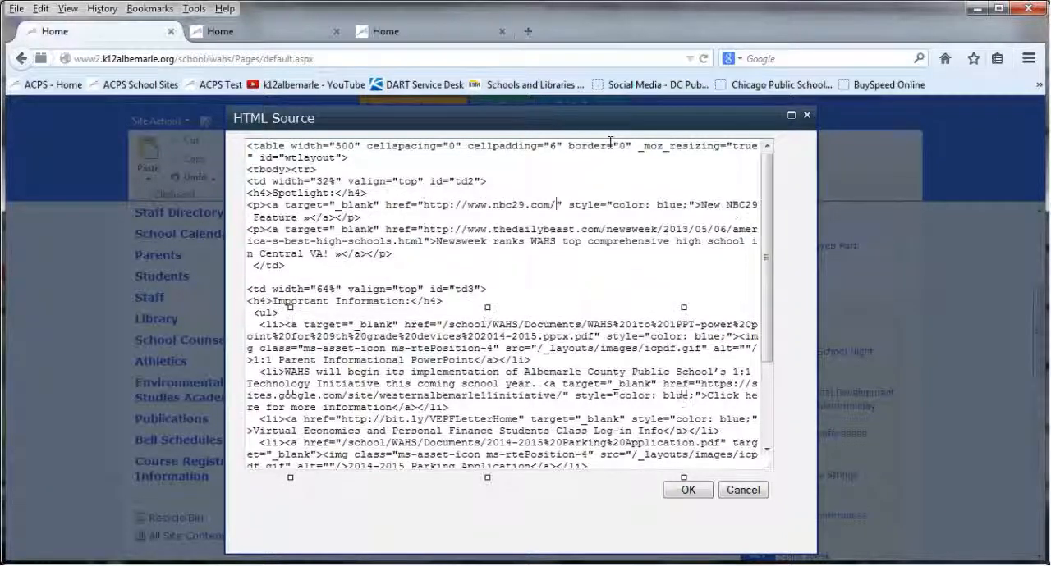
pyautogui.press('Down')
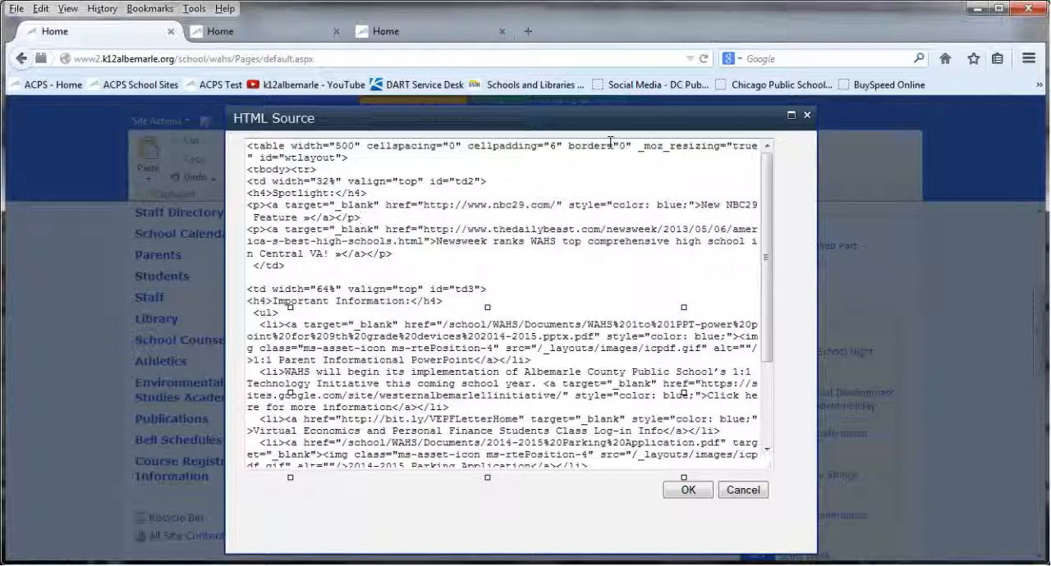
pyautogui.click(681, 490)
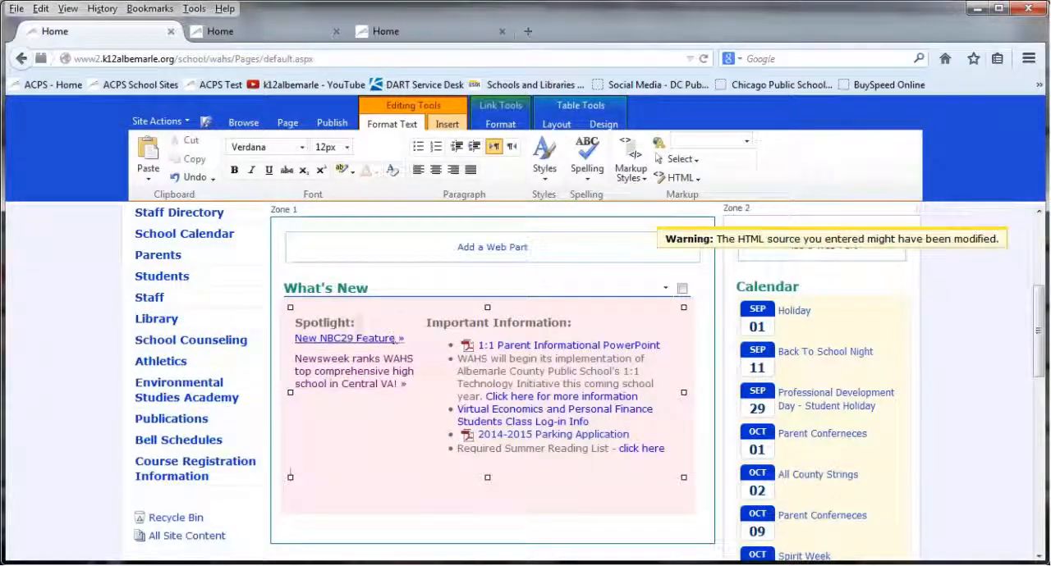
# Reopen the What's New HTML source and add an empty <p></p> line below the Newsweek link
pyautogui.click(669, 179)
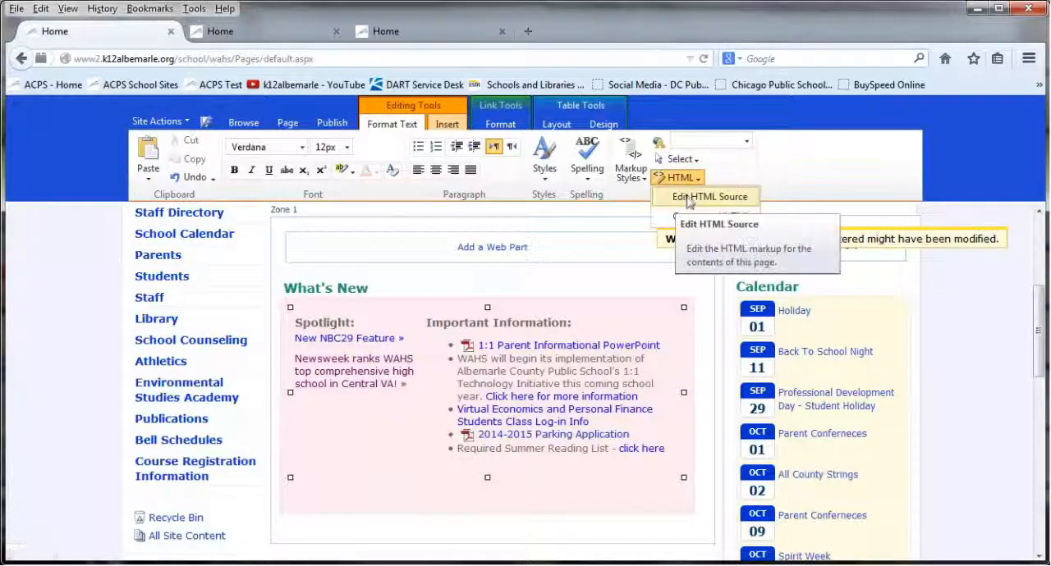
pyautogui.click(681, 196)
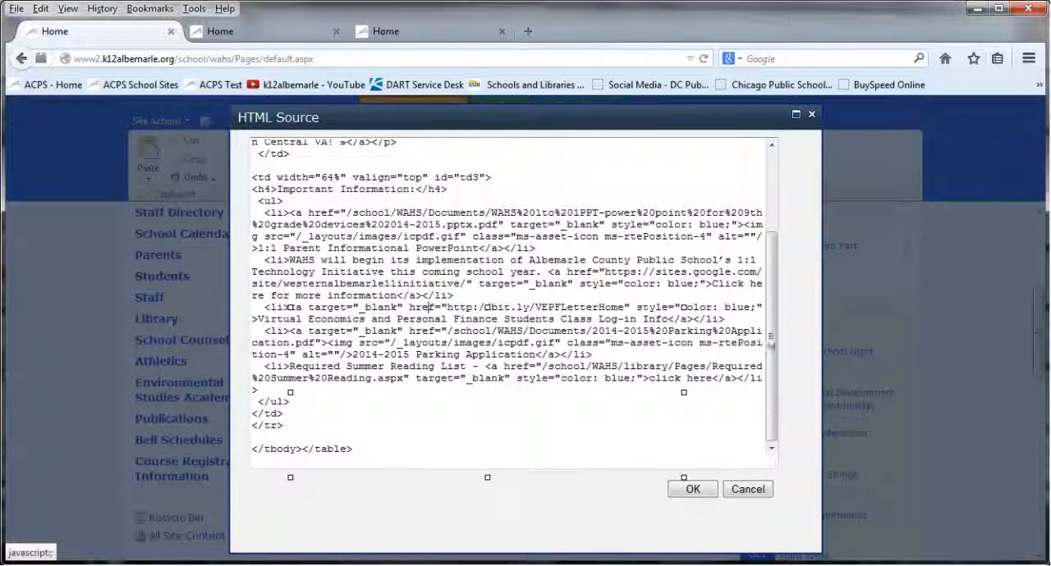
pyautogui.moveTo(774, 321); pyautogui.dragTo(746, 308)
pyautogui.scroll(3, 745, 308)
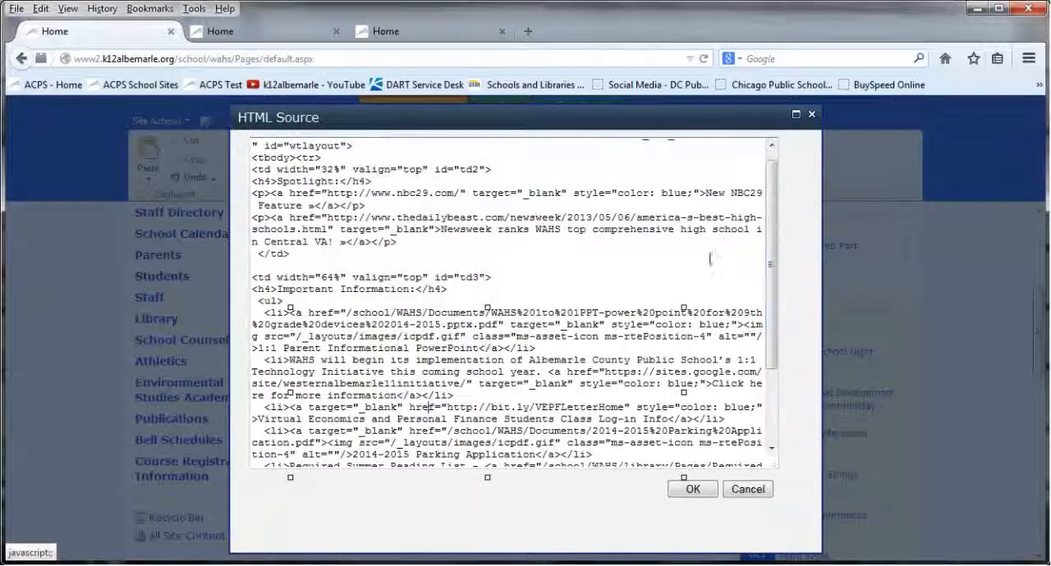
pyautogui.press('Return')
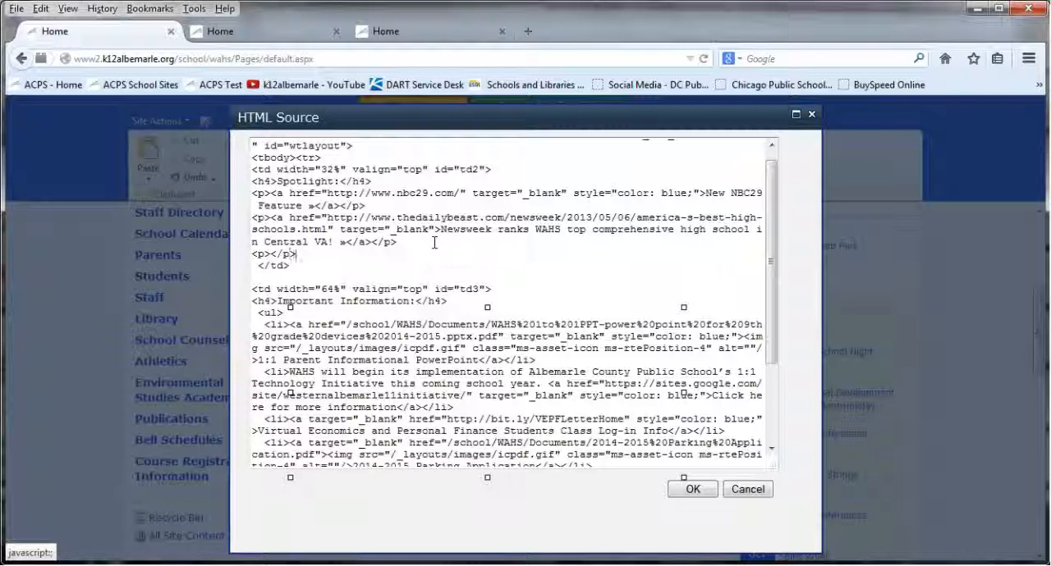
# Fill the new Spotlight paragraph with the placeholder link <a href="PASTE LINK HERE">TEXT HERE</a>
pyautogui.write('<a href=""></a?<')
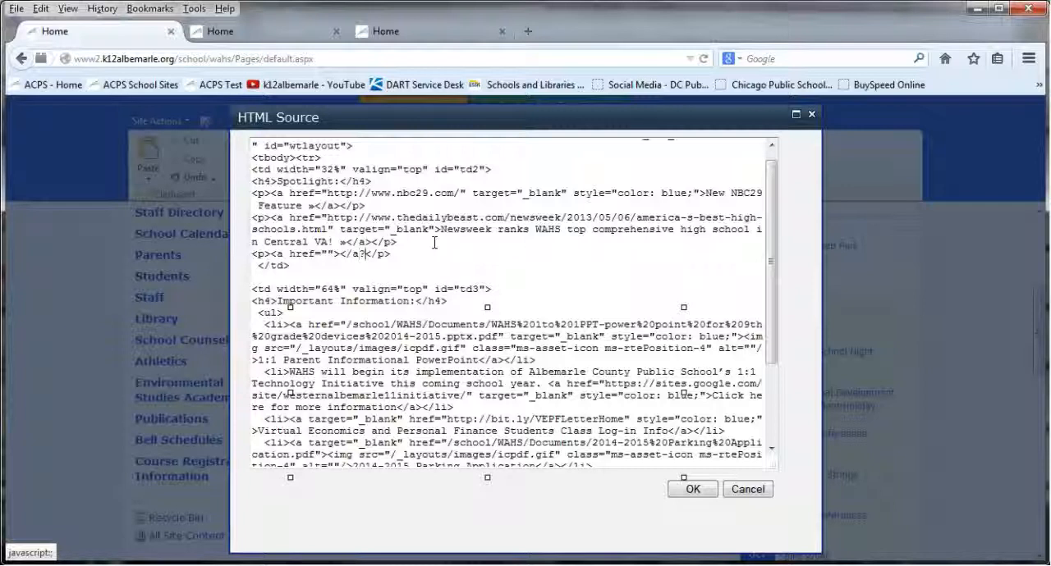
pyautogui.press('BackSpace')
pyautogui.write('>TEXT HERE')
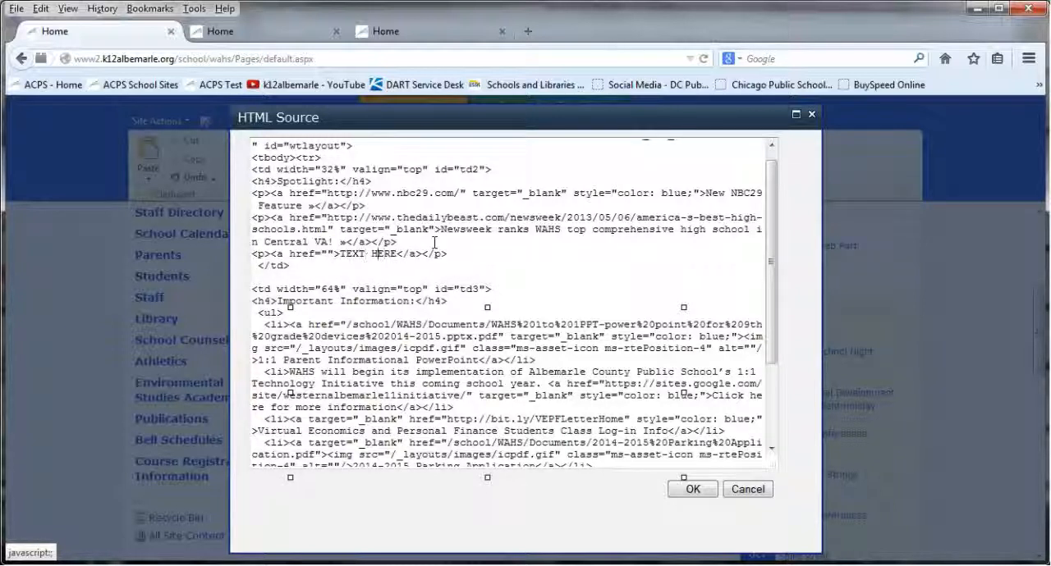
pyautogui.write('PAST')
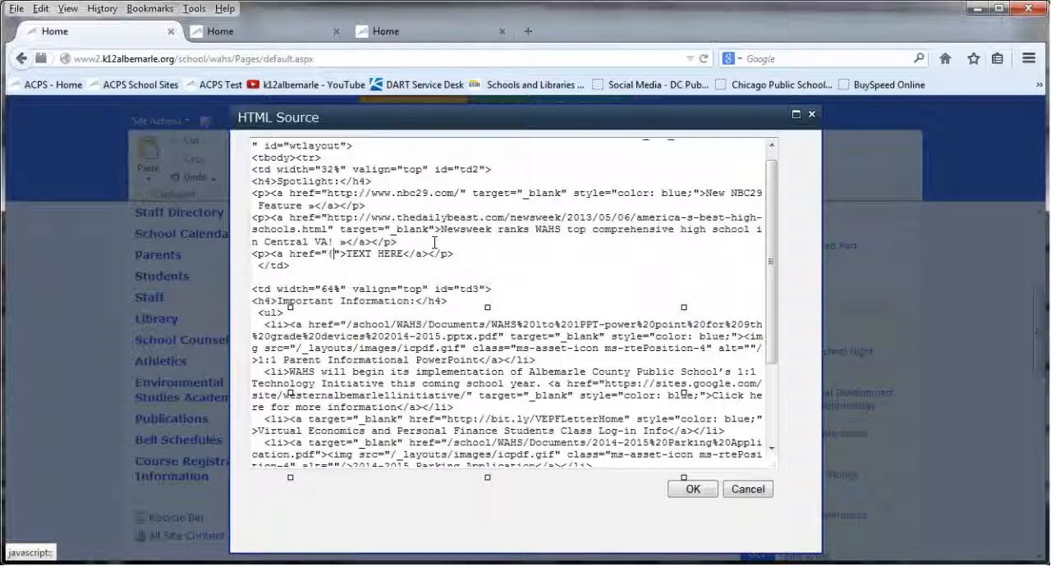
pyautogui.write('E LINK HERE')
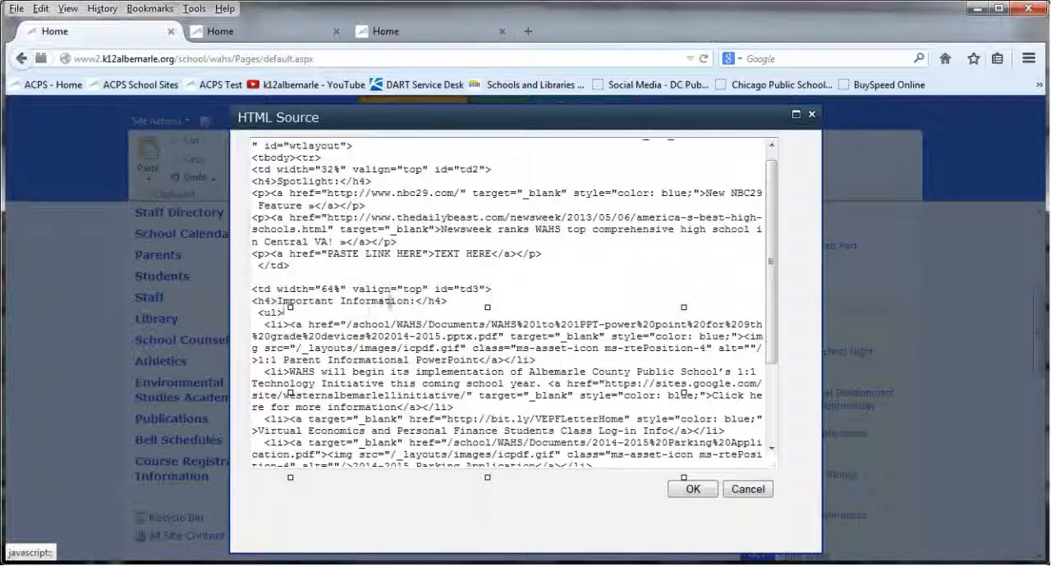
# Examine the Important Information heading and the <ul> and <li> tags that structure its list in the source
pyautogui.moveTo(447, 302); pyautogui.dragTo(245, 303)
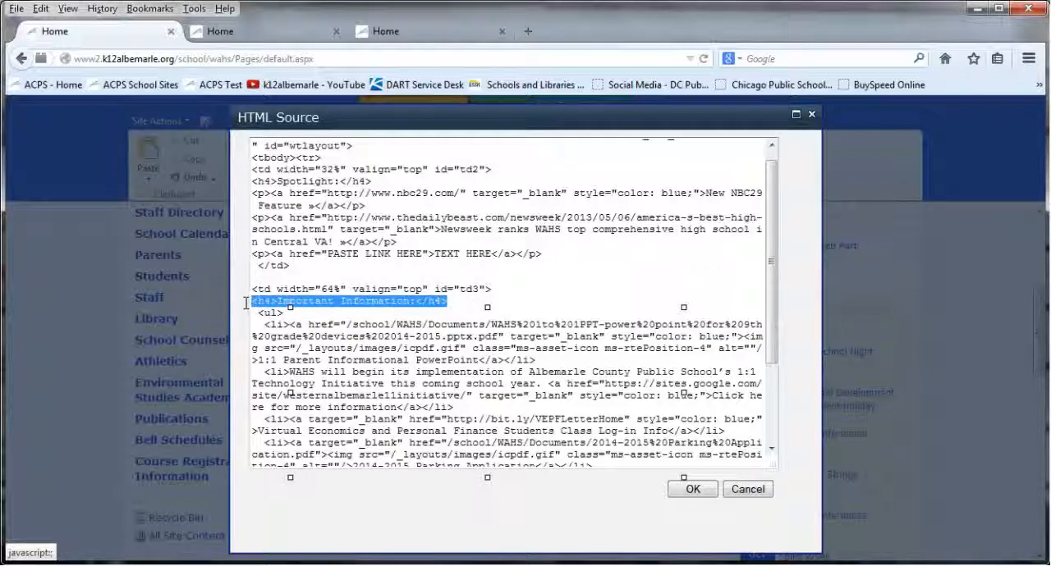
pyautogui.moveTo(570, 118)
pyautogui.mouseDown()
pyautogui.moveTo(182, 166)
pyautogui.moveTo(167, 155)
pyautogui.moveTo(392, 166)
pyautogui.moveTo(566, 109)
pyautogui.mouseUp()
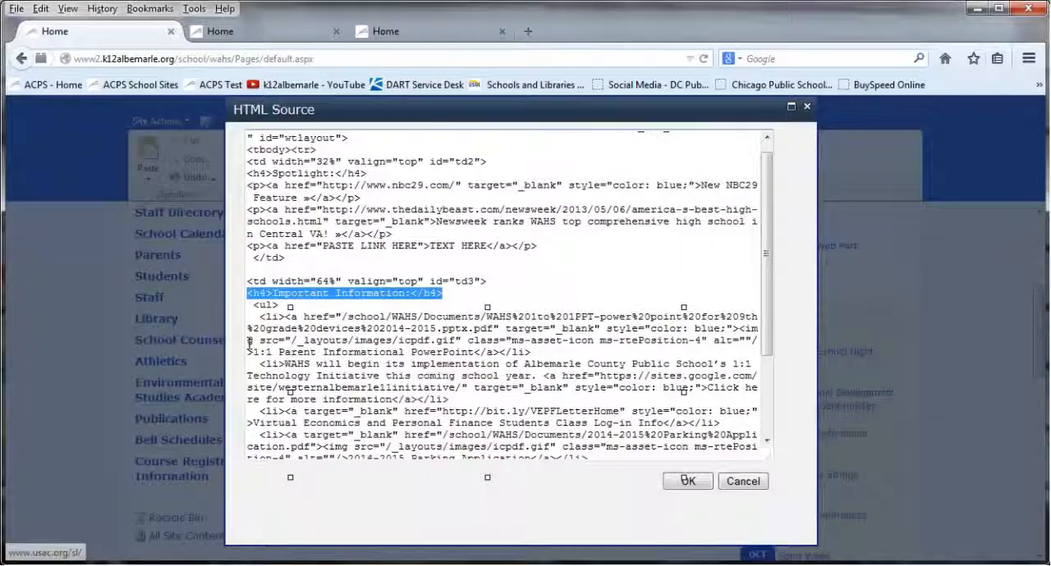
pyautogui.click(279, 304)
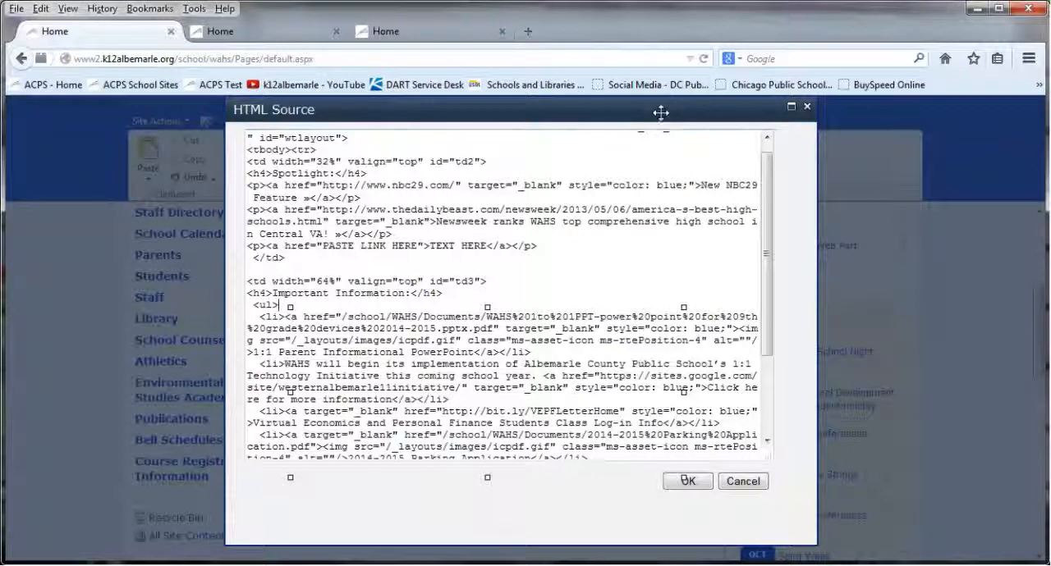
pyautogui.moveTo(701, 118)
pyautogui.mouseDown()
pyautogui.moveTo(964, 119)
pyautogui.moveTo(705, 116)
pyautogui.mouseUp()
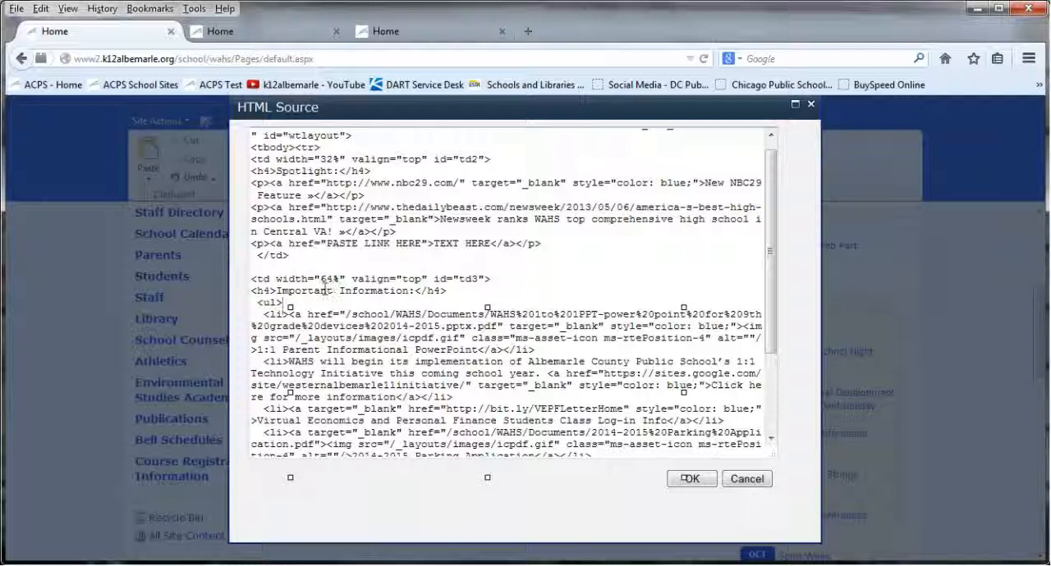
pyautogui.moveTo(772, 240); pyautogui.dragTo(764, 317)
pyautogui.moveTo(258, 392); pyautogui.dragTo(285, 391)
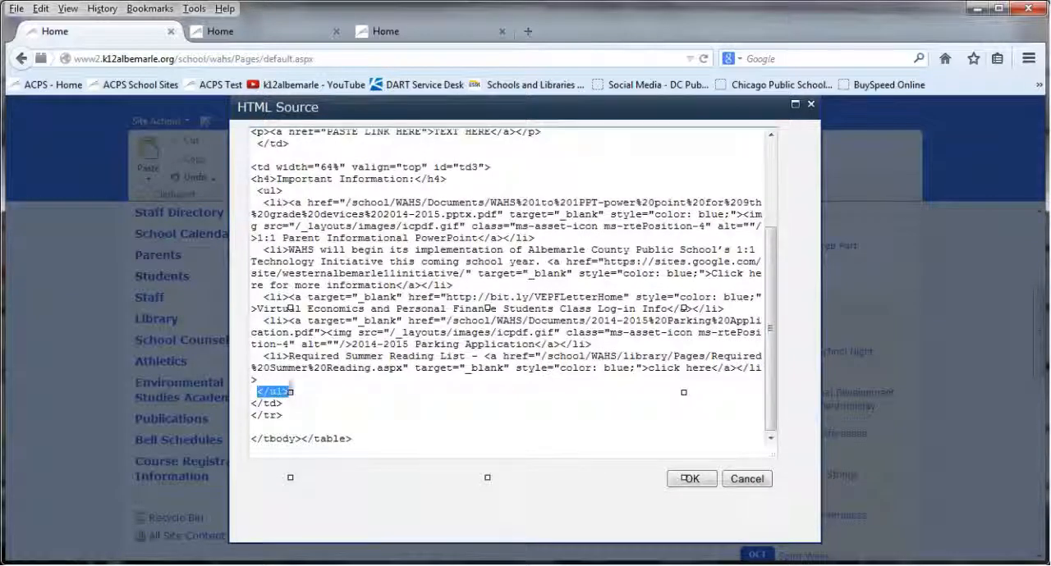
pyautogui.click(286, 202)
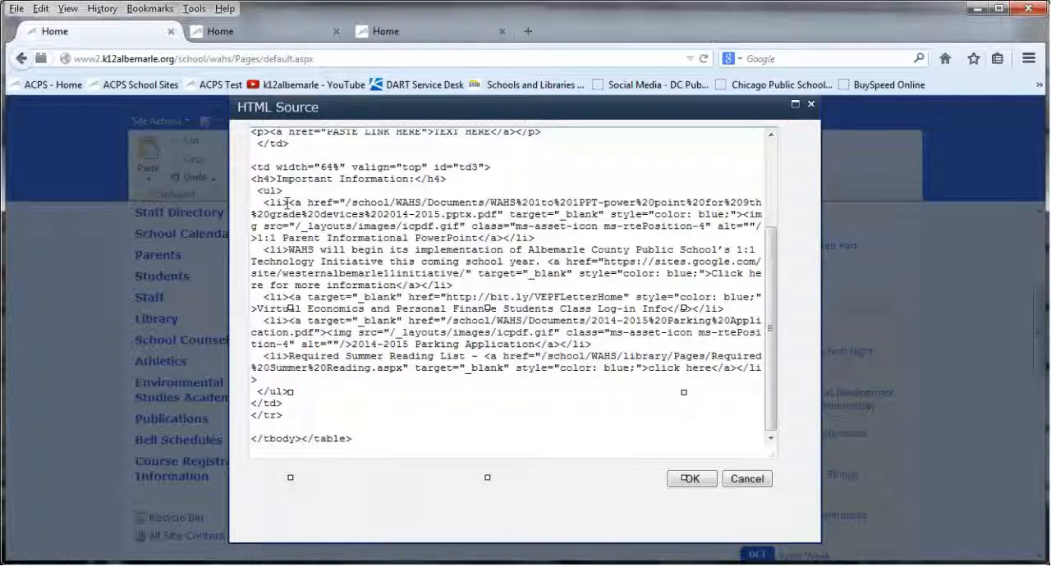
pyautogui.moveTo(286, 201); pyautogui.dragTo(264, 202)
pyautogui.moveTo(535, 238); pyautogui.dragTo(503, 238)
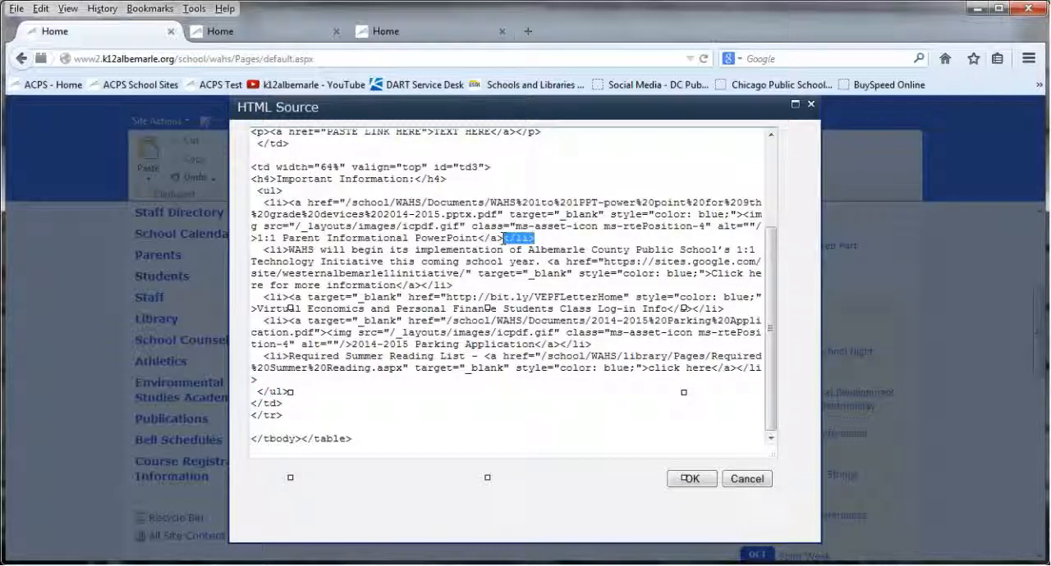
pyautogui.press('Delete')
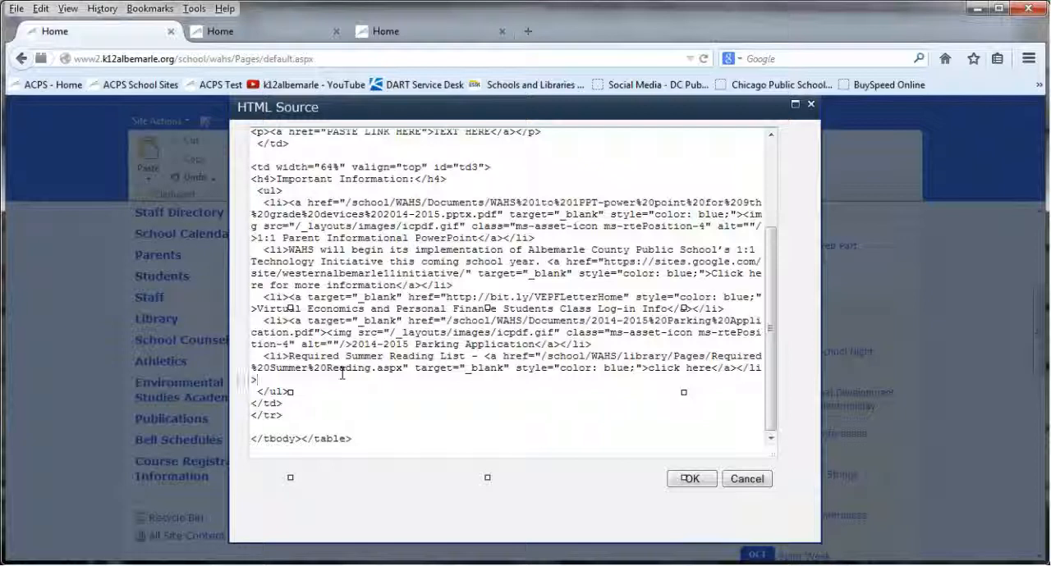
# Add an empty <li></li> item below the Required Summer Reading List item, before the closing </ul> tag
pyautogui.press('Return')
pyautogui.write('<li></')
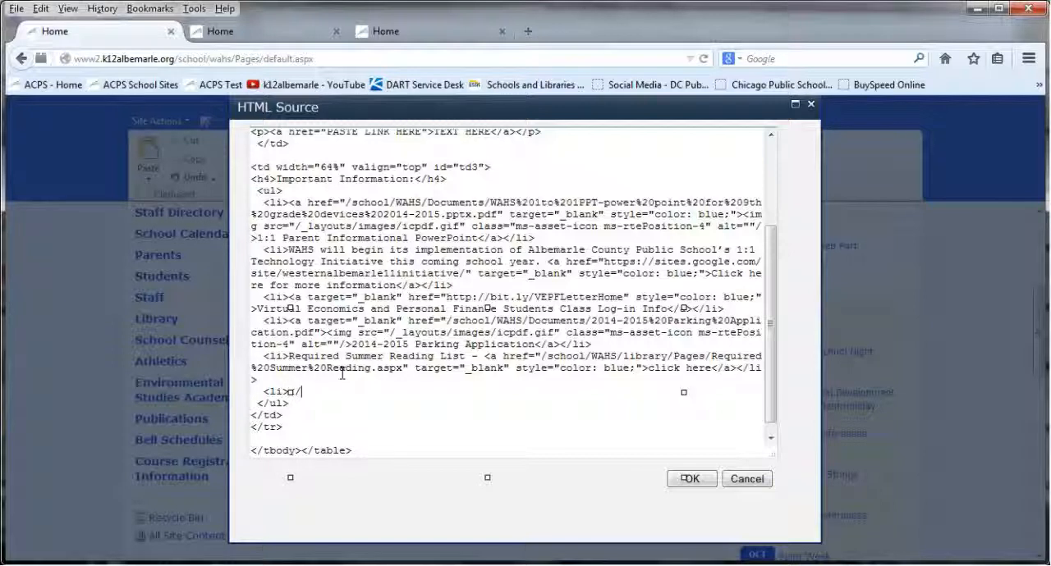
pyautogui.click(288, 356)
pyautogui.write('</li>')
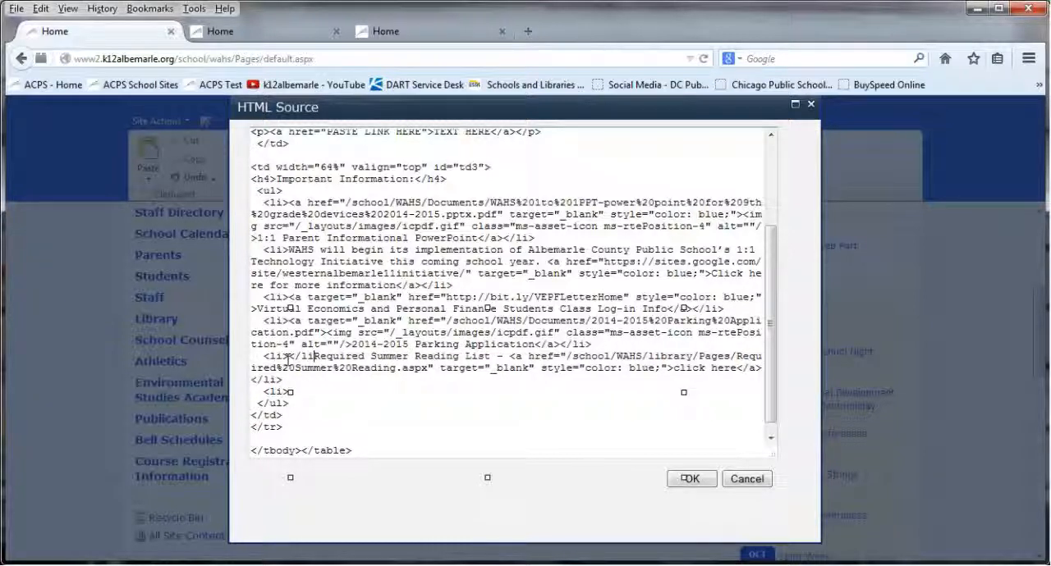
pyautogui.press('BackSpace')
pyautogui.press('BackSpace')
pyautogui.press('BackSpace')
pyautogui.press('BackSpace')
pyautogui.press('BackSpace')
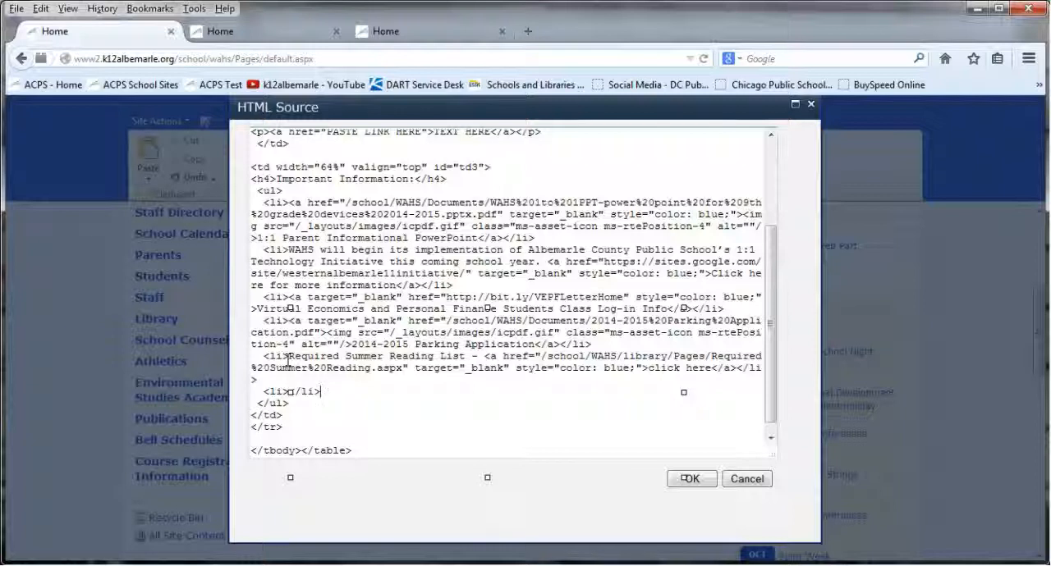
# Enter "Parent Portal Information" in the new list item and apply the HTML source changes
pyautogui.write('Parent Portal Information')
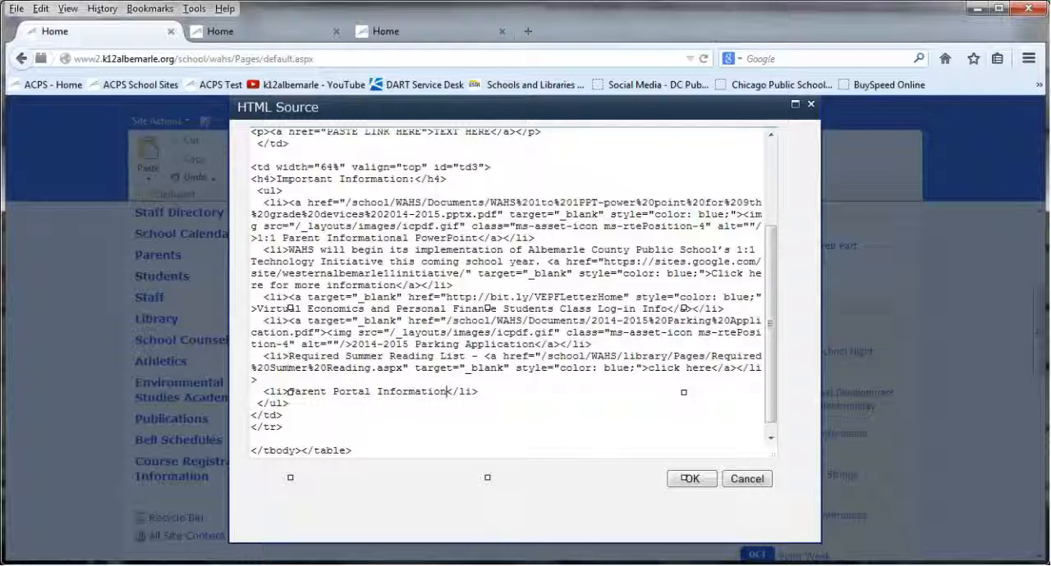
pyautogui.click(694, 478)
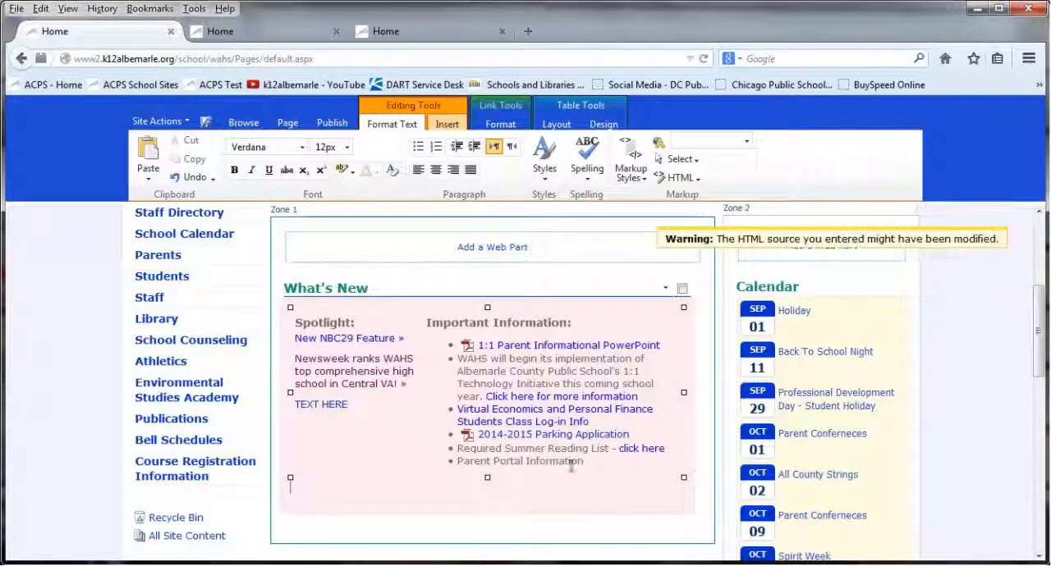
# Link the Parent Portal Information text to 1hr.pdf in the Documents library and display its file icon
pyautogui.moveTo(585, 462); pyautogui.dragTo(459, 461)
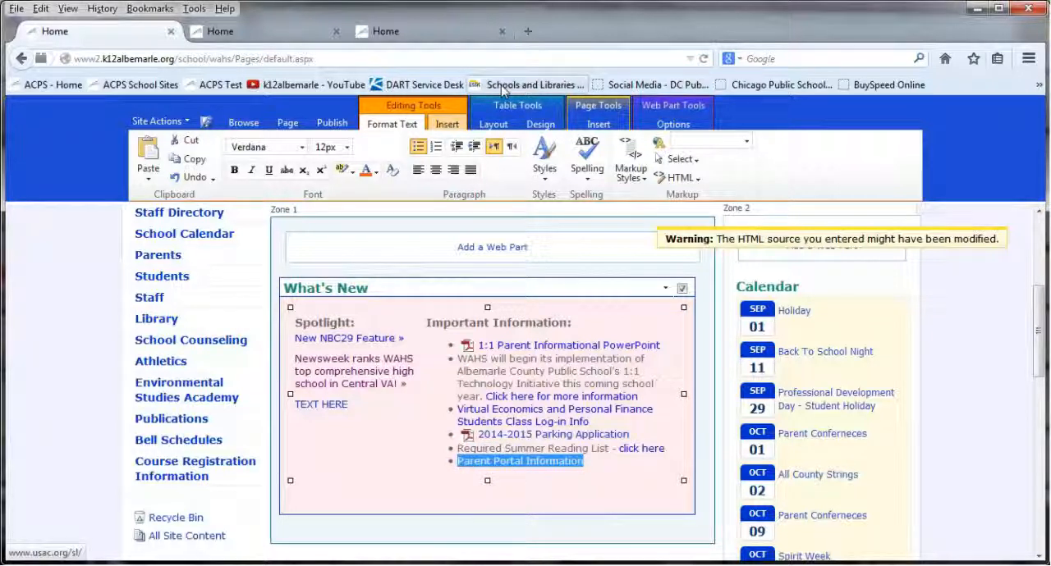
pyautogui.click(448, 125)
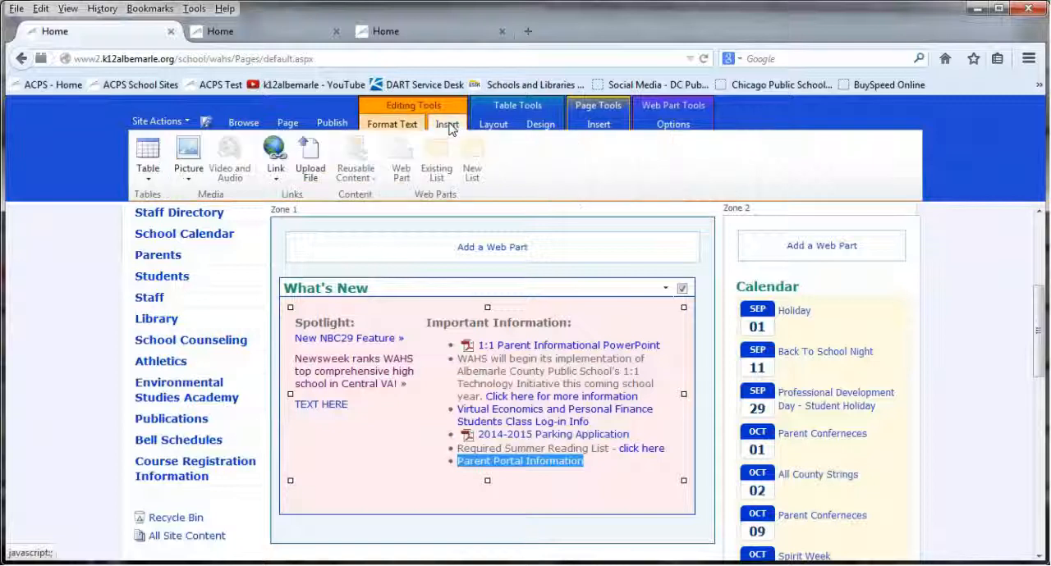
pyautogui.click(280, 158)
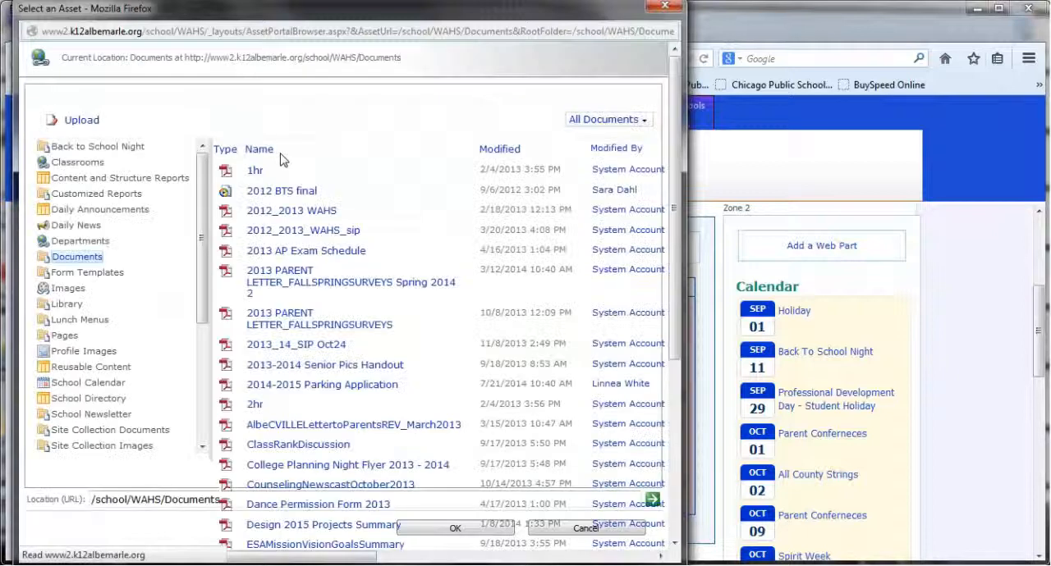
pyautogui.click(273, 158)
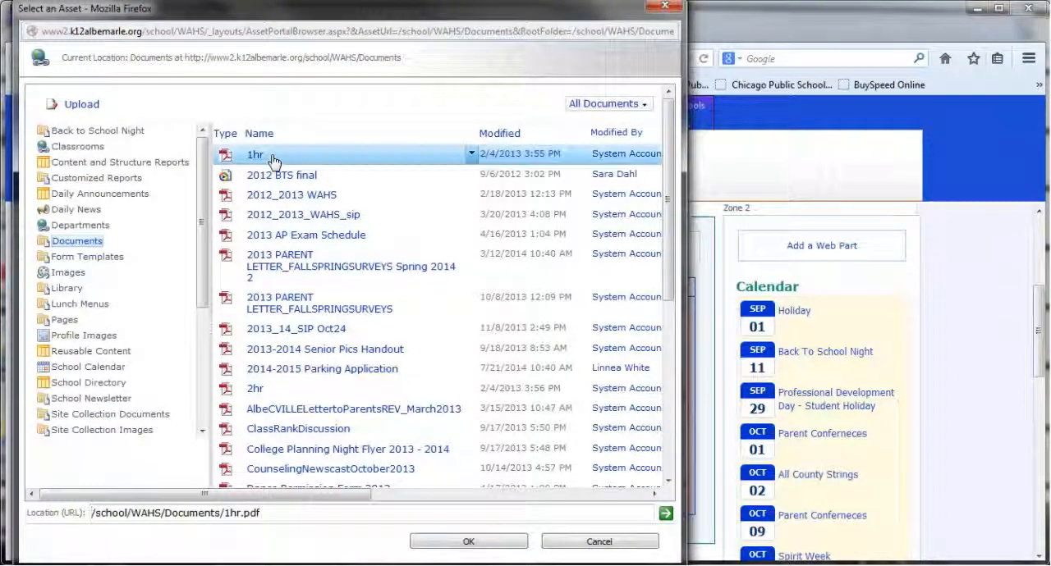
pyautogui.click(453, 546)
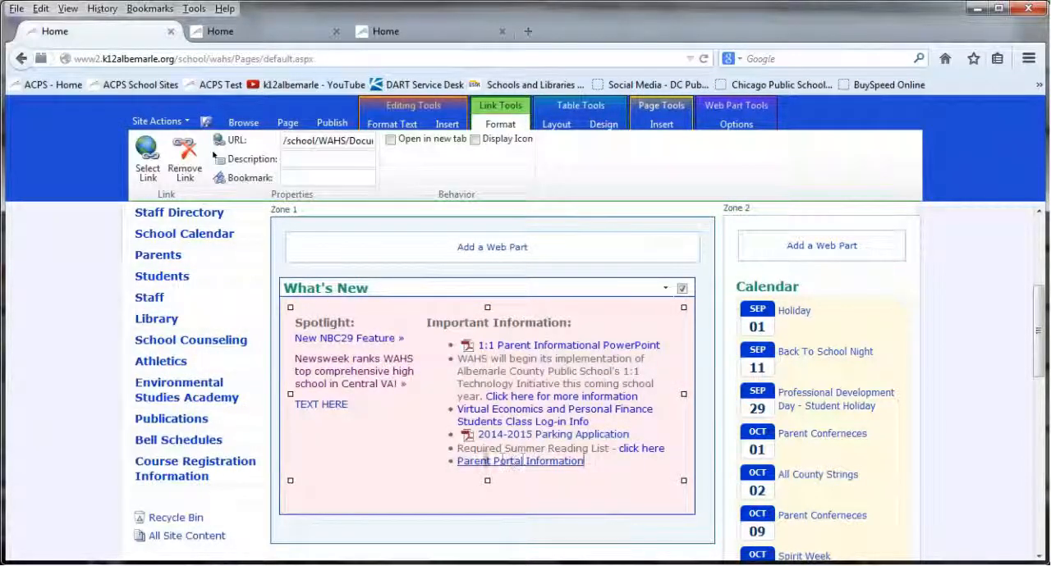
pyautogui.click(498, 143)
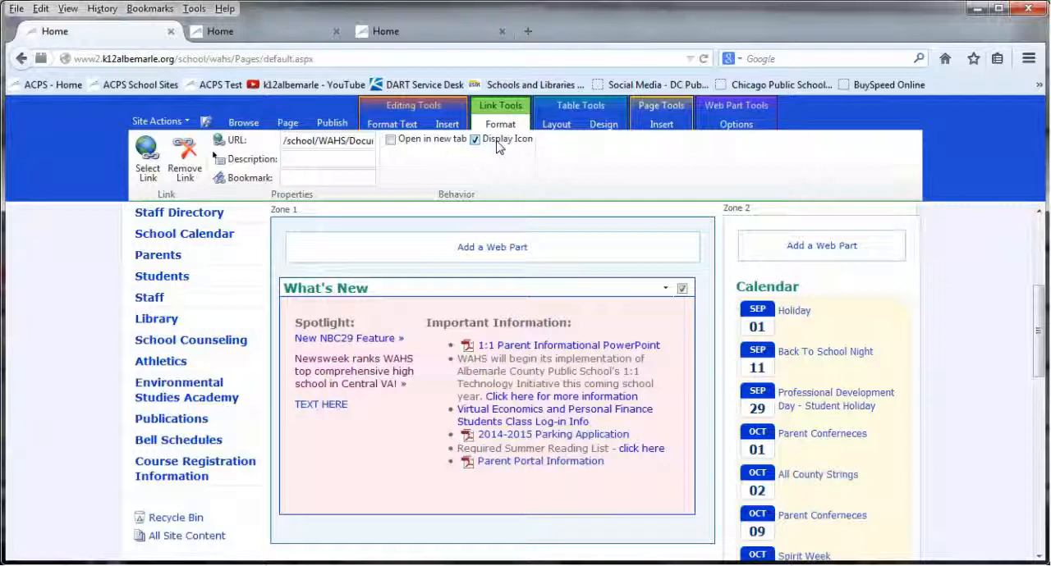
# Switch to the Burley Middle School home page and open it for editing at the Welcome section
pyautogui.click(278, 31)
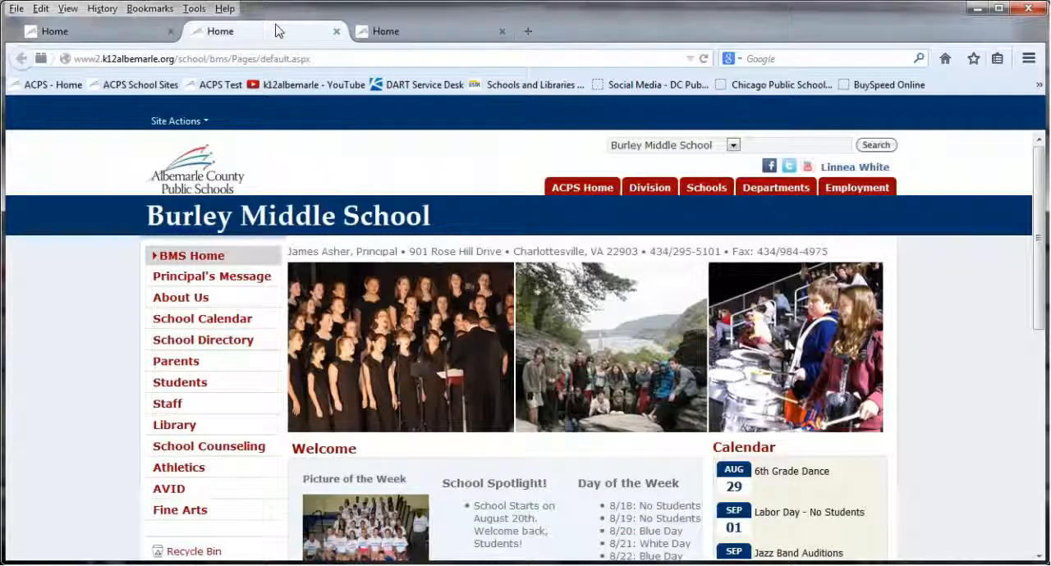
pyautogui.click(194, 121)
pyautogui.click(222, 154)
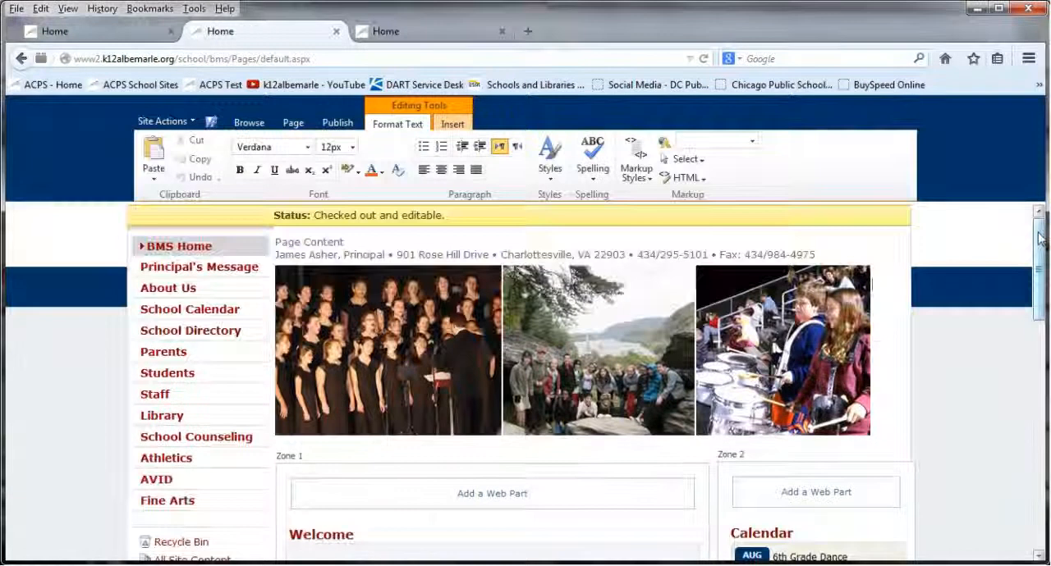
pyautogui.moveTo(1038, 244); pyautogui.dragTo(1027, 338)
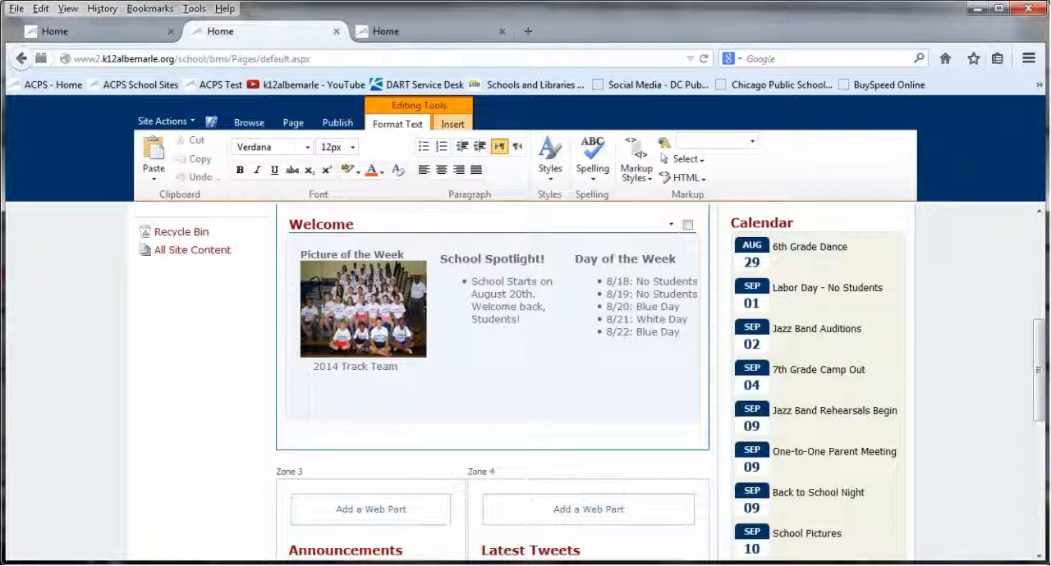
# Select the Picture of the Week in the Welcome section and review its design settings and replacement sources
pyautogui.click(405, 327)
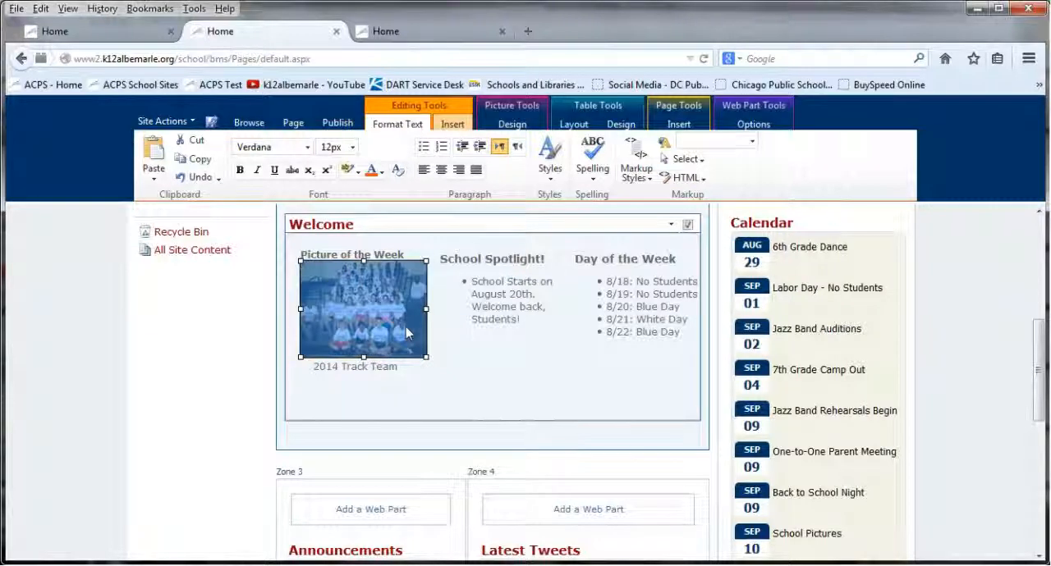
pyautogui.click(496, 123)
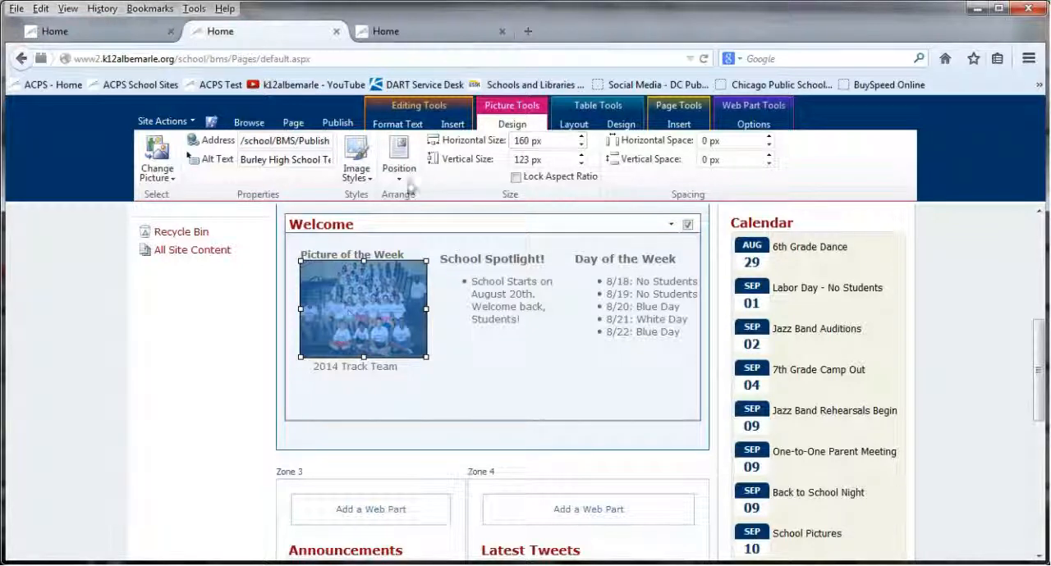
pyautogui.click(161, 169)
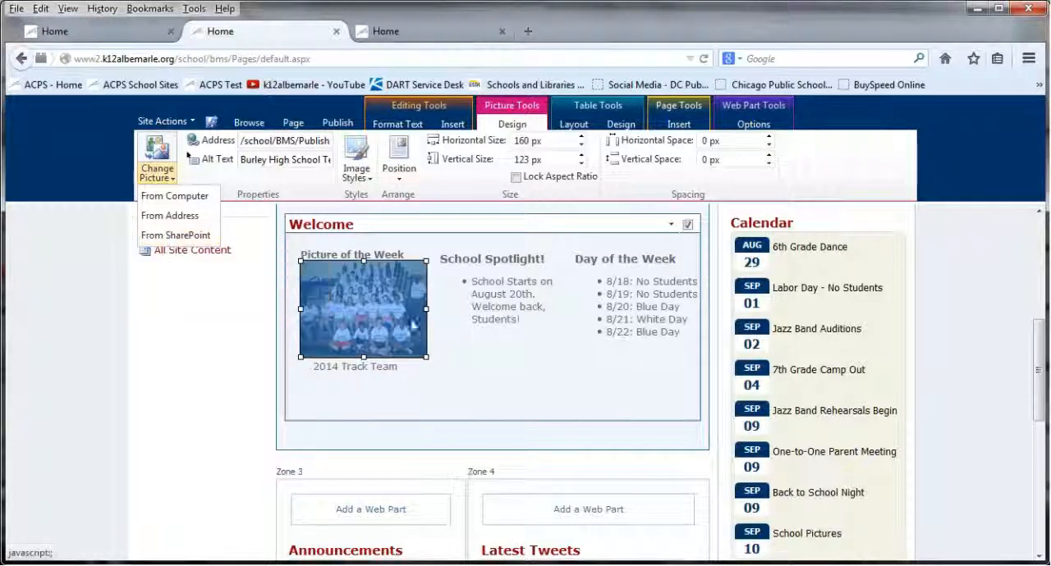
pyautogui.click(470, 296)
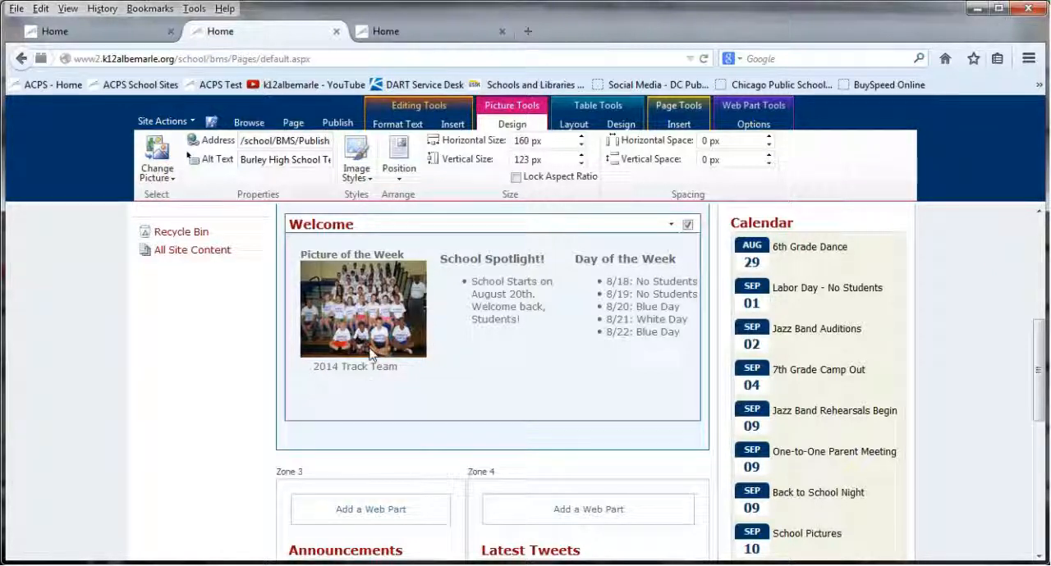
# Open the HTML source of the Welcome section, starting from the School Spotlight text
pyautogui.click(495, 320)
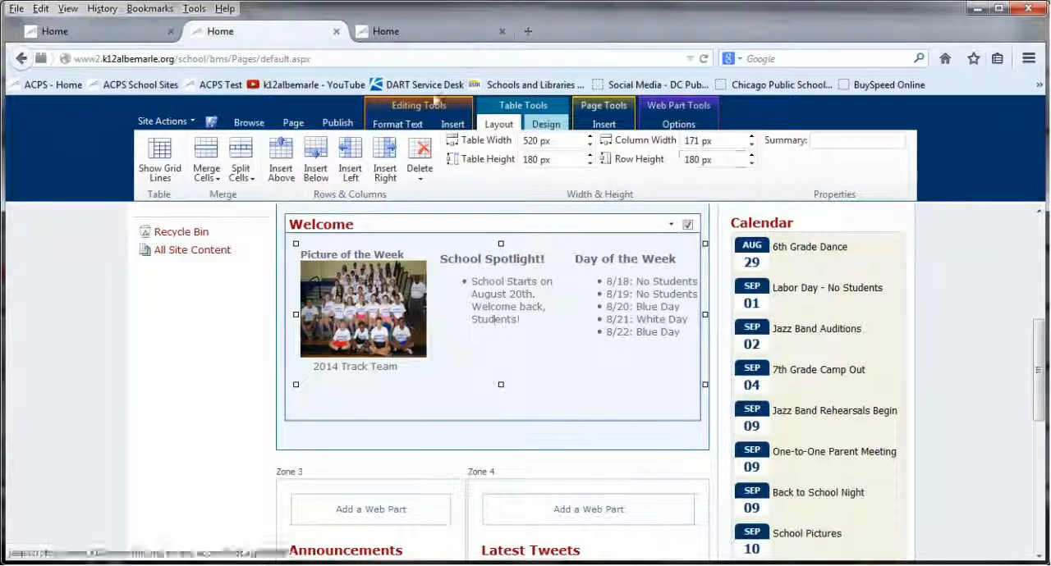
pyautogui.click(397, 124)
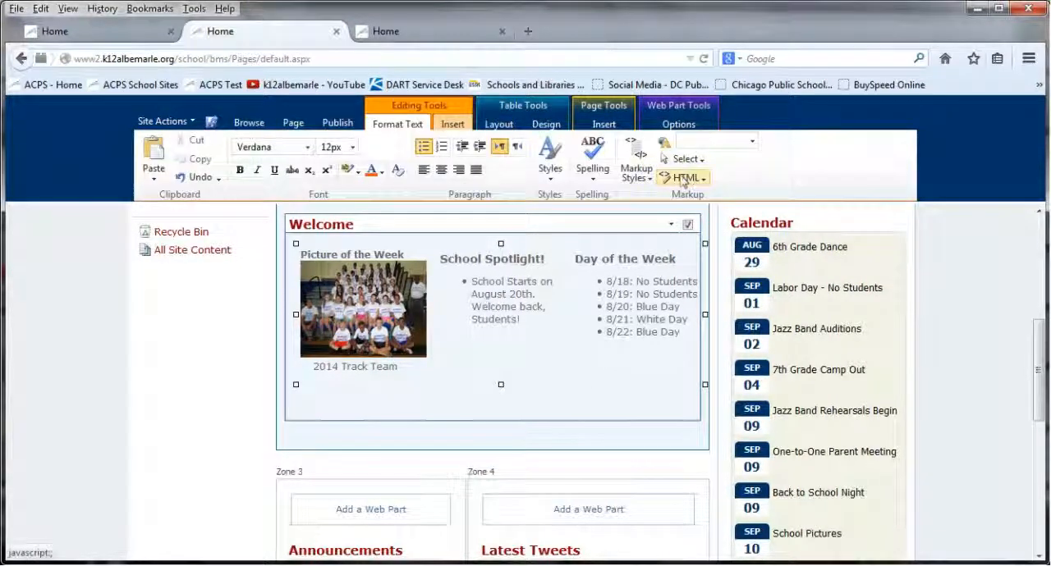
pyautogui.click(685, 177)
pyautogui.click(694, 190)
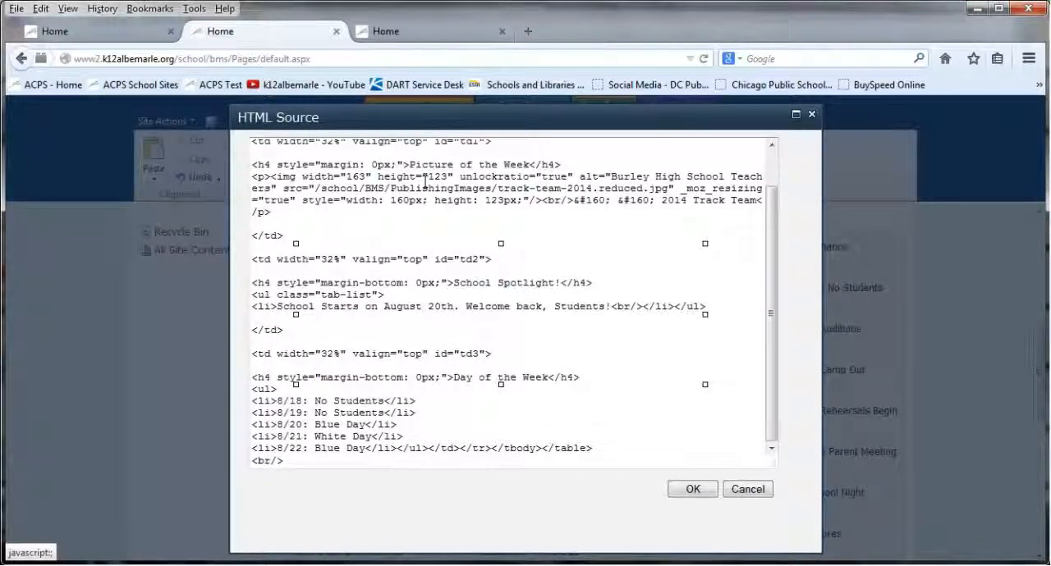
# Examine the Picture of the Week markup, including the image's dimensions, alt text, source path and caption
pyautogui.click(409, 199)
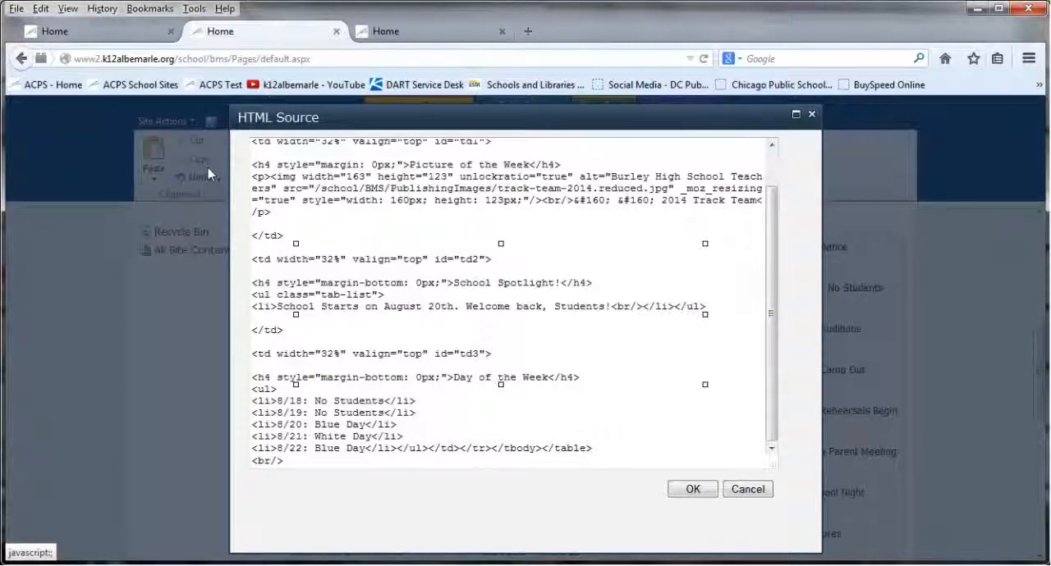
pyautogui.moveTo(272, 176); pyautogui.dragTo(459, 177)
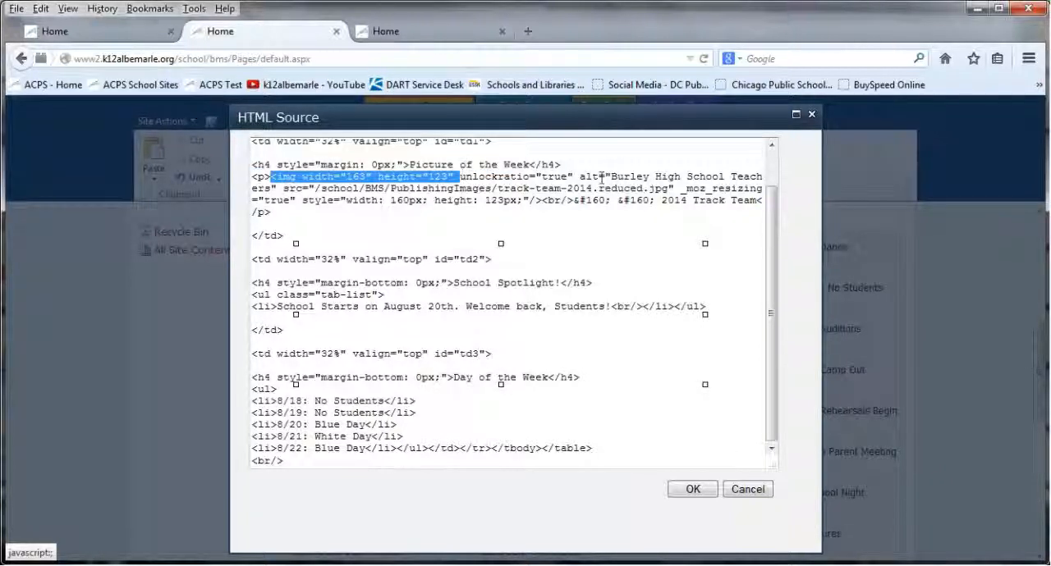
pyautogui.click(602, 177)
pyautogui.moveTo(610, 177); pyautogui.dragTo(448, 207)
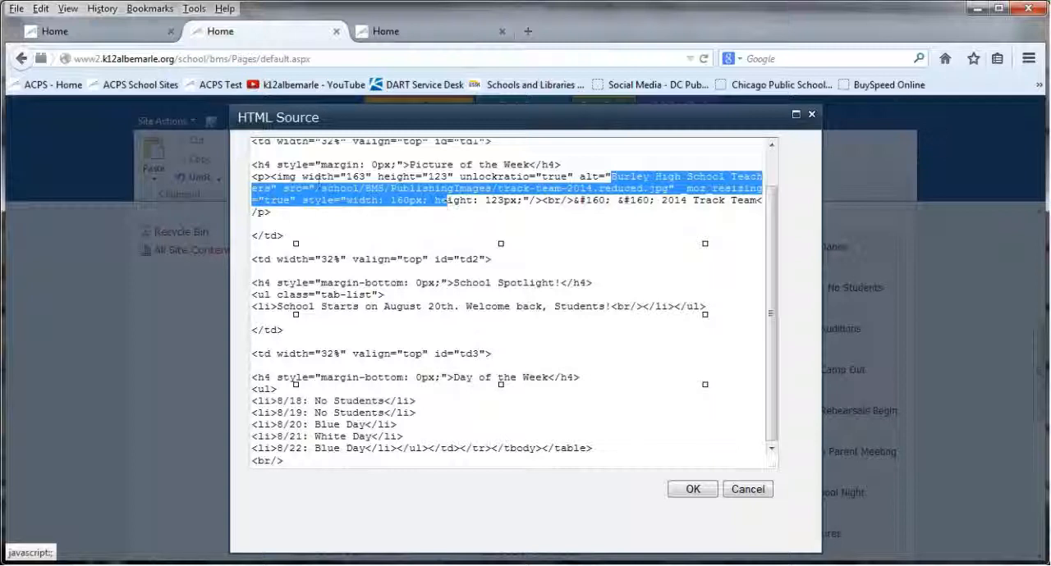
pyautogui.click(316, 189)
pyautogui.moveTo(316, 189); pyautogui.dragTo(669, 190)
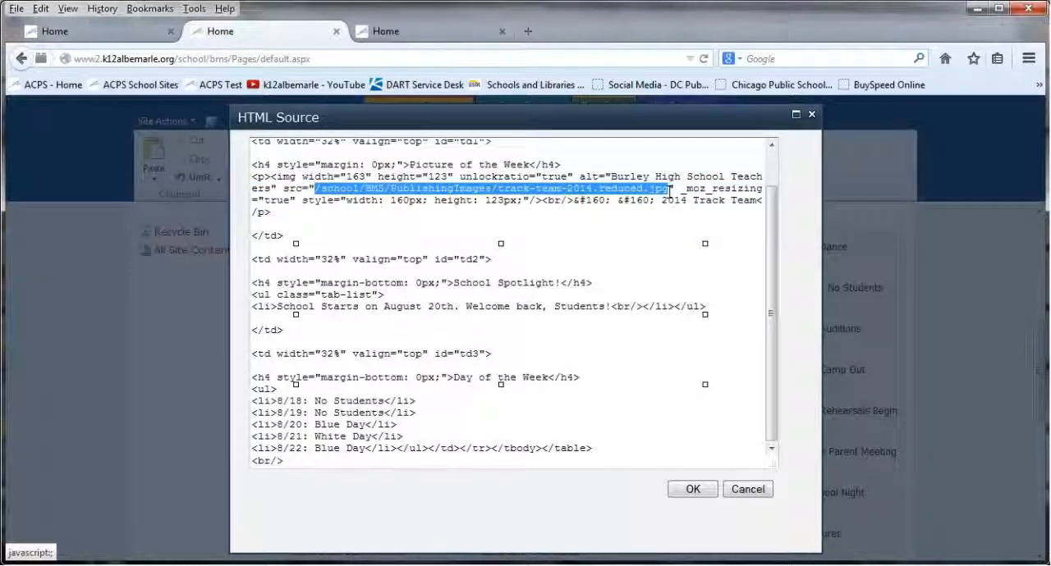
pyautogui.click(361, 225)
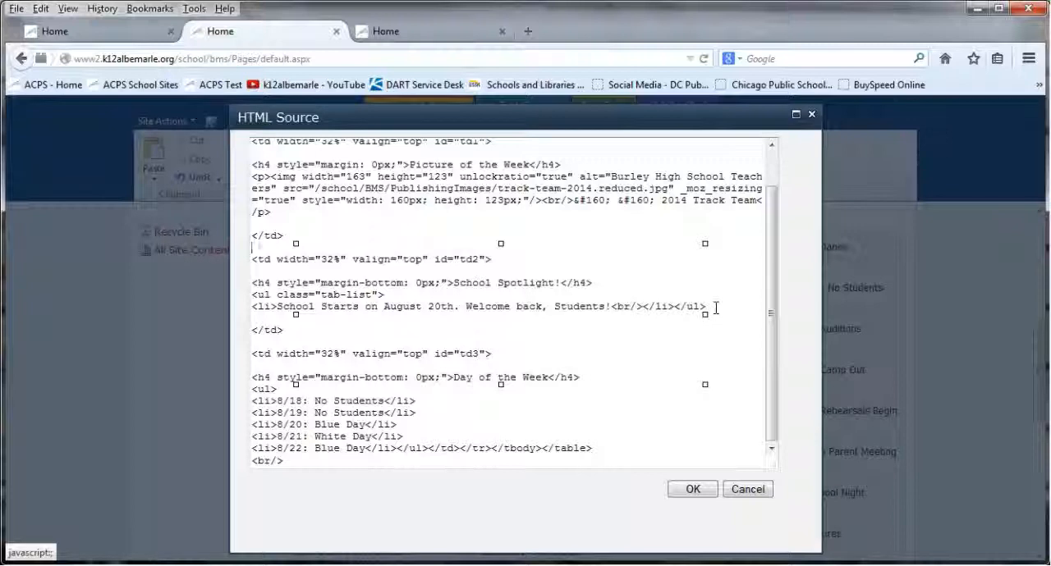
# Remove the line break after "Welcome back, Students!" and put the School Spotlight list's closing tag on a separate line
pyautogui.press('Left')
pyautogui.moveTo(643, 306); pyautogui.dragTo(613, 304)
pyautogui.press('Delete')
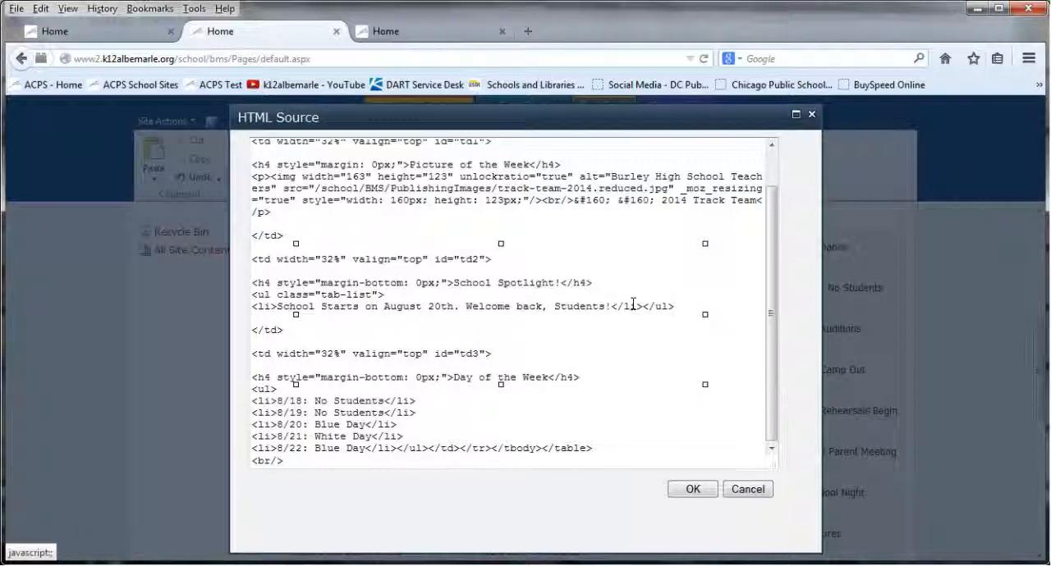
pyautogui.press('Return')
pyautogui.press('Return')
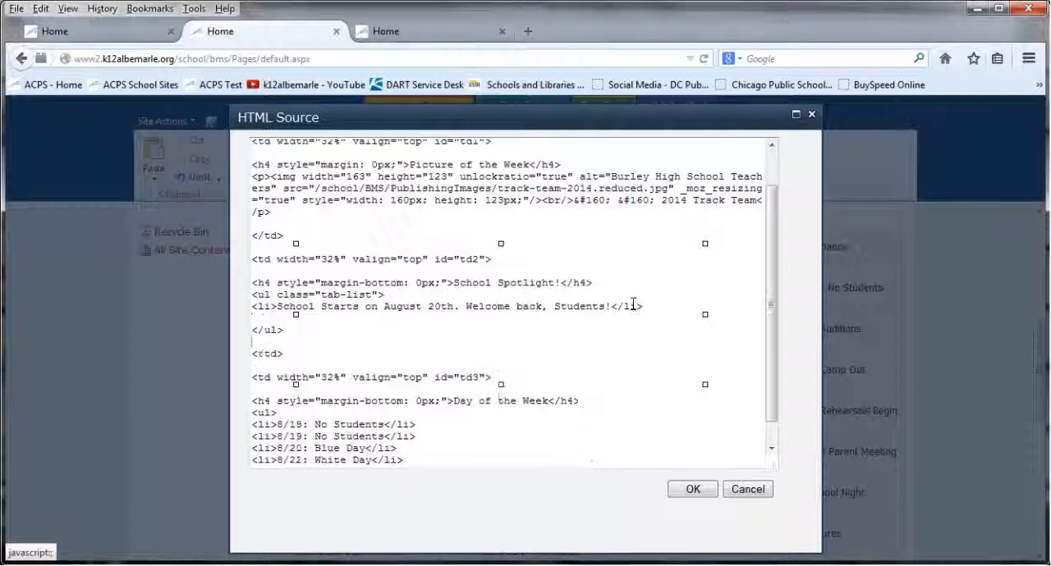
# Add the list item <li>New item</li> to the School Spotlight list and apply the HTML source changes
pyautogui.press('Up')
pyautogui.press('Up')
pyautogui.write('<li>New item')
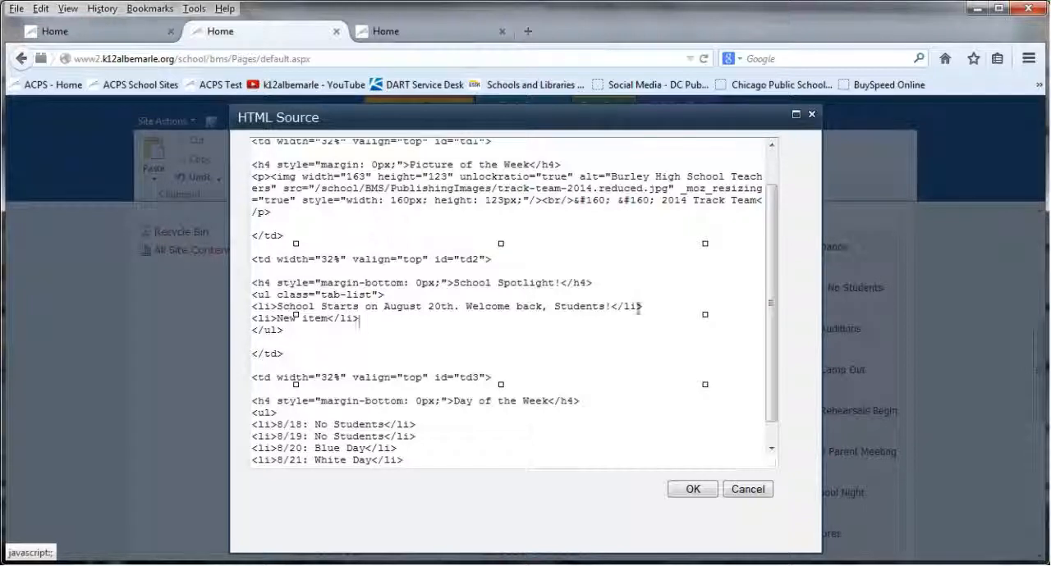
pyautogui.click(692, 490)
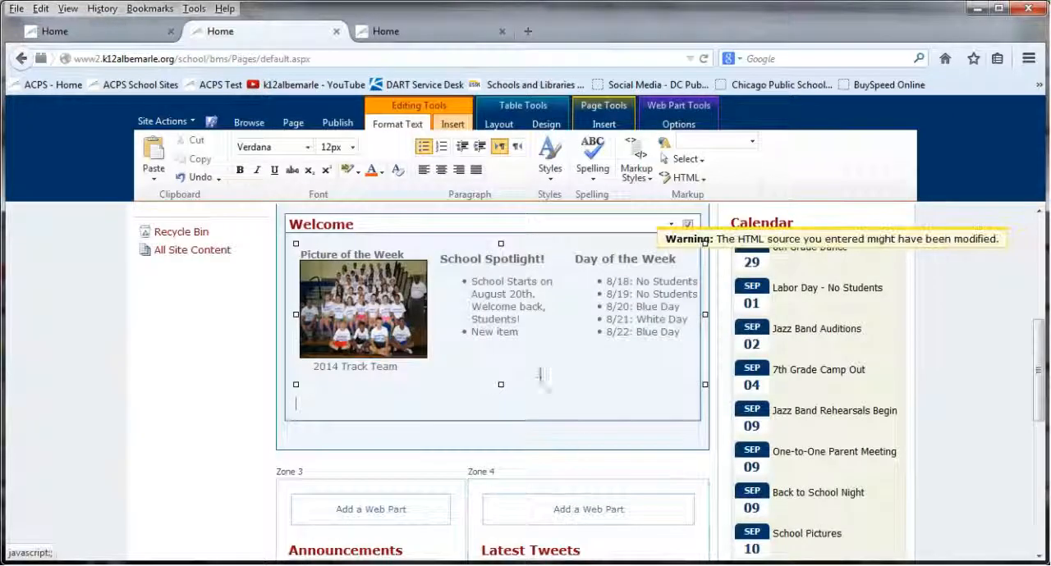
# Select the New item text in School Spotlight and review the options for inserting a link
pyautogui.moveTo(518, 332); pyautogui.dragTo(471, 332)
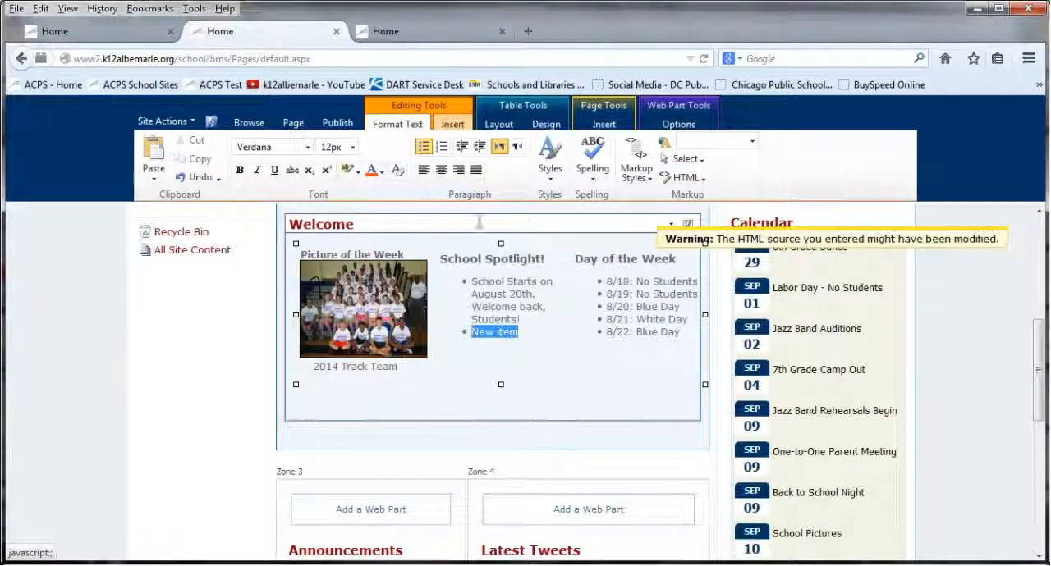
pyautogui.click(453, 124)
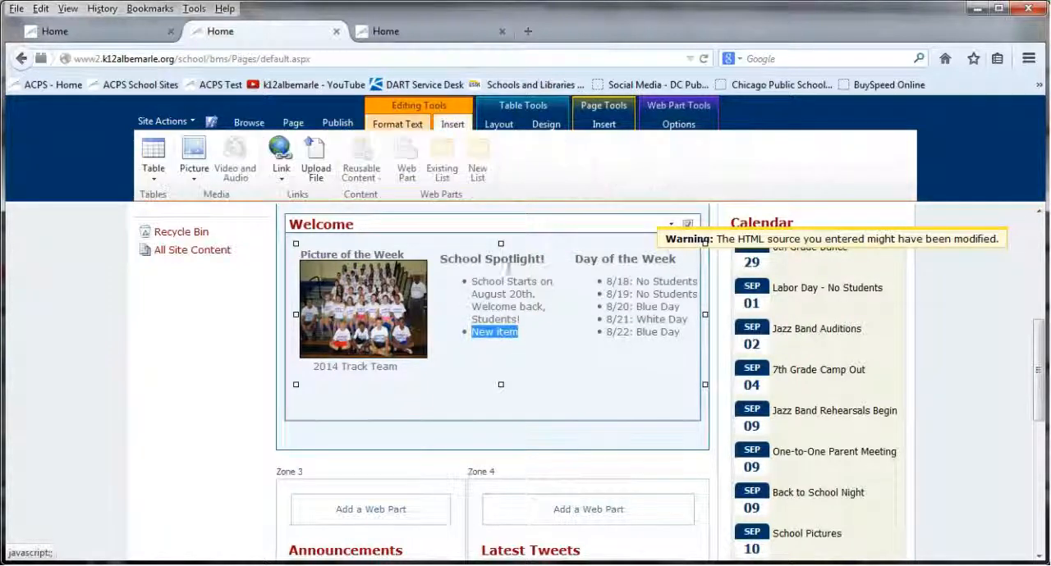
pyautogui.click(520, 299)
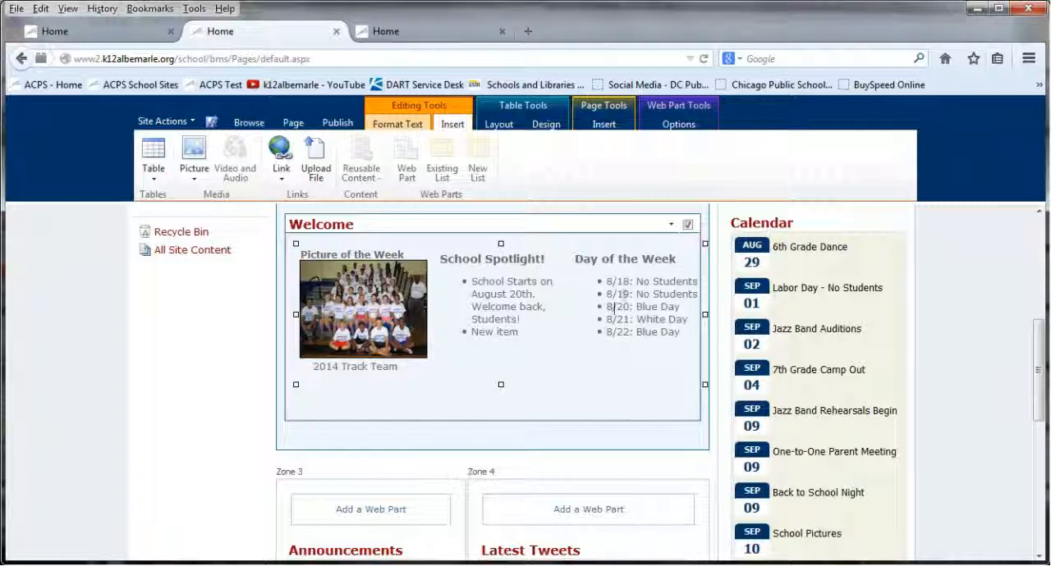
# Reopen the Welcome section's HTML source and set the first Day of the Week date to 8/25
pyautogui.click(396, 125)
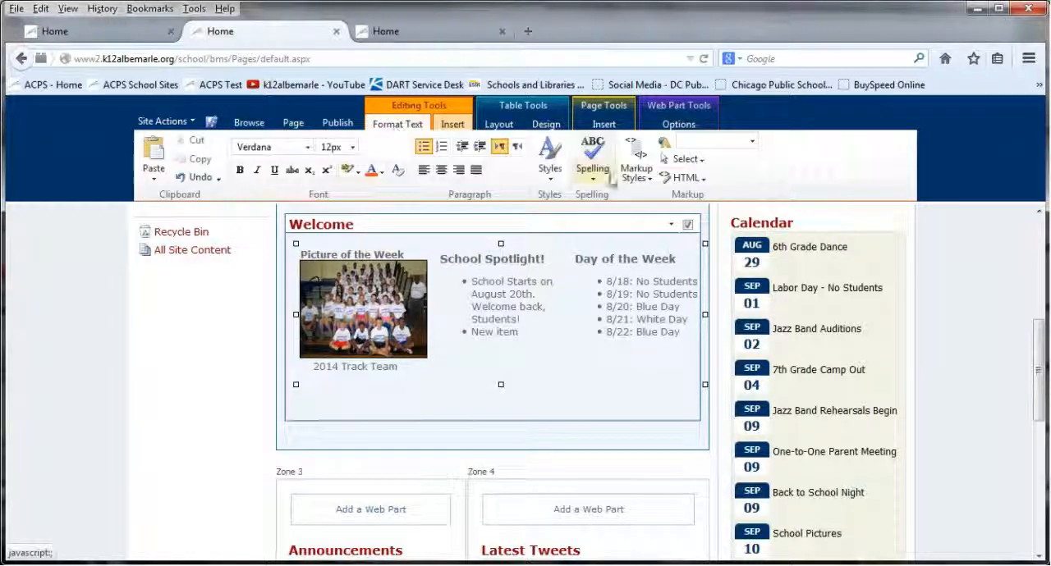
pyautogui.click(687, 177)
pyautogui.click(679, 200)
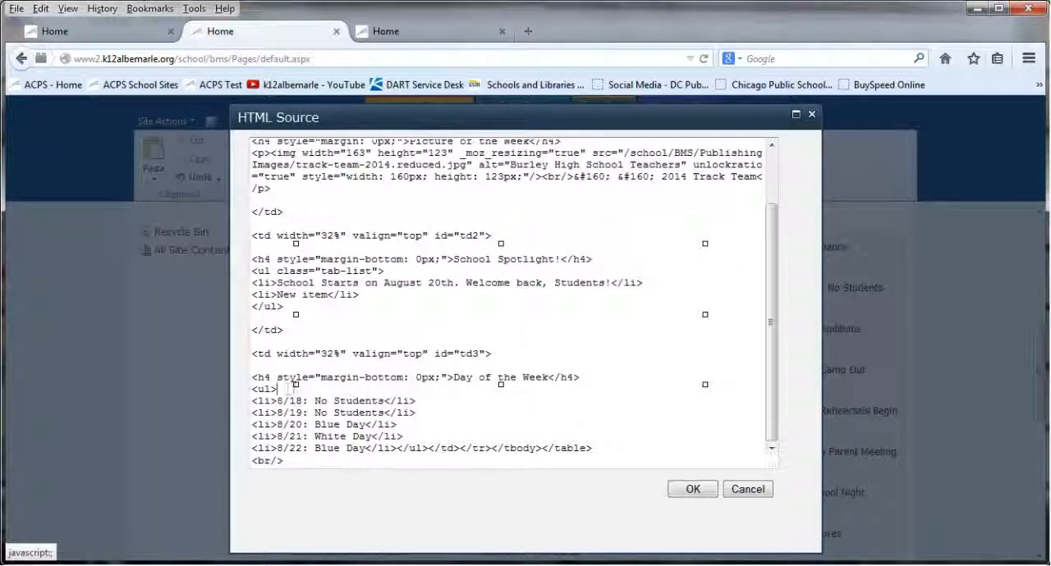
pyautogui.moveTo(277, 401); pyautogui.dragTo(355, 401)
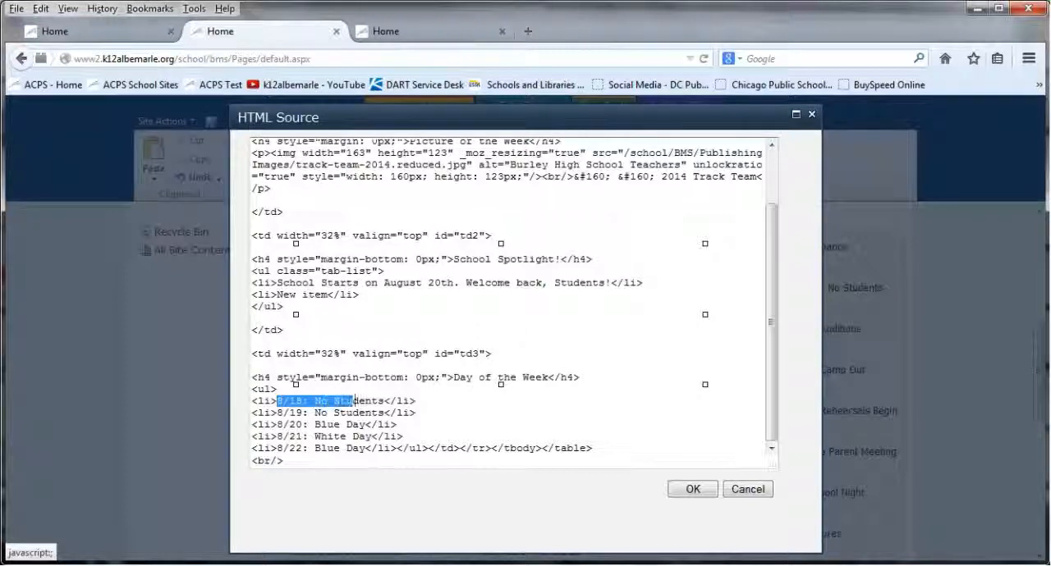
pyautogui.click(295, 400)
pyautogui.press('Delete')
pyautogui.press('BackSpace')
pyautogui.write('25')
# Set the second and third Day of the Week dates to 8/26 and 8/27 and apply the HTML source changes
pyautogui.press('Down')
pyautogui.press('BackSpace')
pyautogui.press('BackSpace')
pyautogui.write('267')
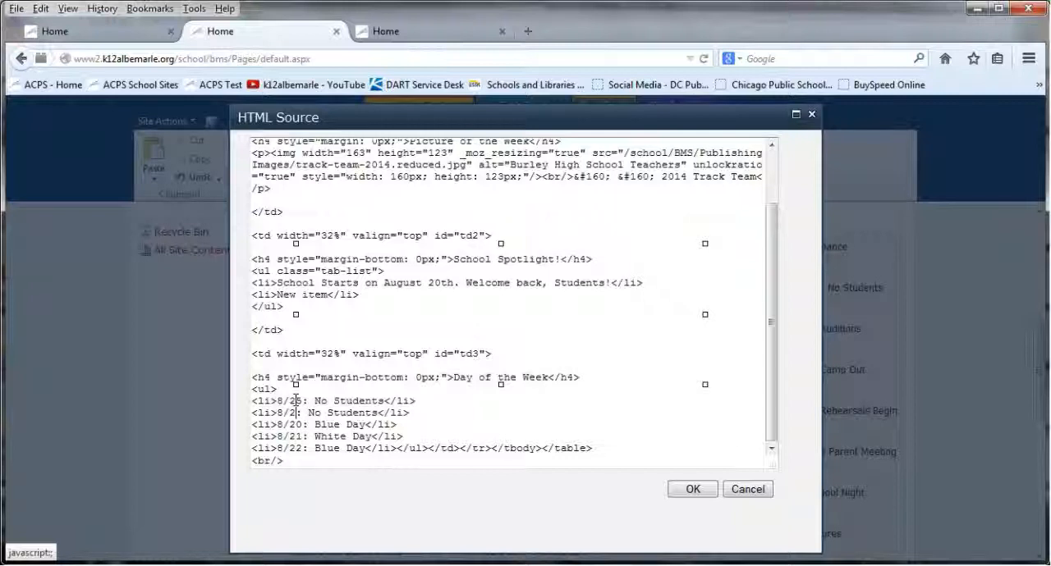
pyautogui.press('BackSpace')
pyautogui.press('Down')
pyautogui.press('BackSpace')
pyautogui.write('7')
pyautogui.moveTo(315, 401); pyautogui.dragTo(315, 425)
pyautogui.click(340, 436)
pyautogui.moveTo(383, 413); pyautogui.dragTo(277, 413)
pyautogui.click(309, 436)
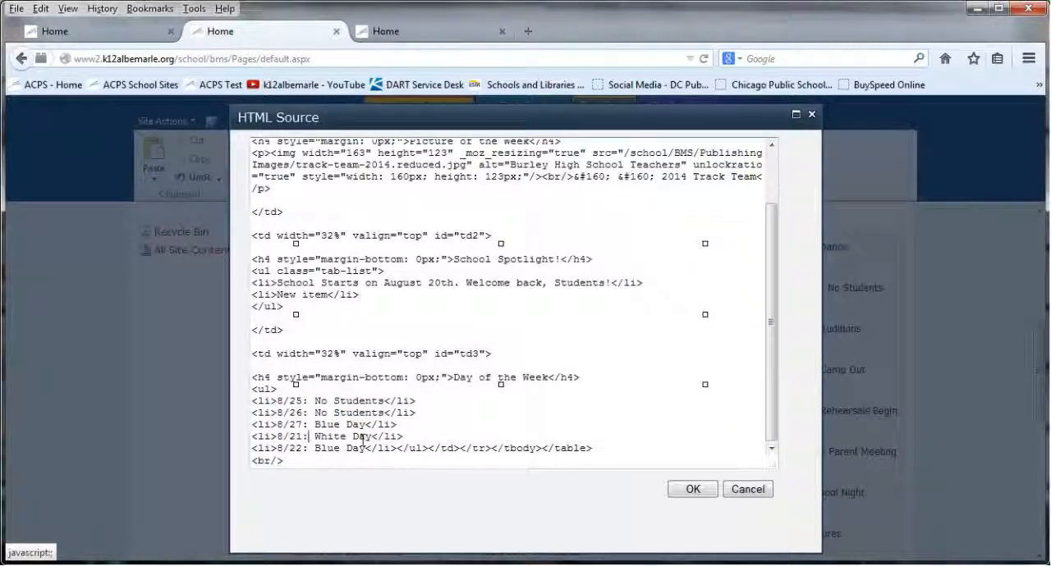
pyautogui.click(693, 489)
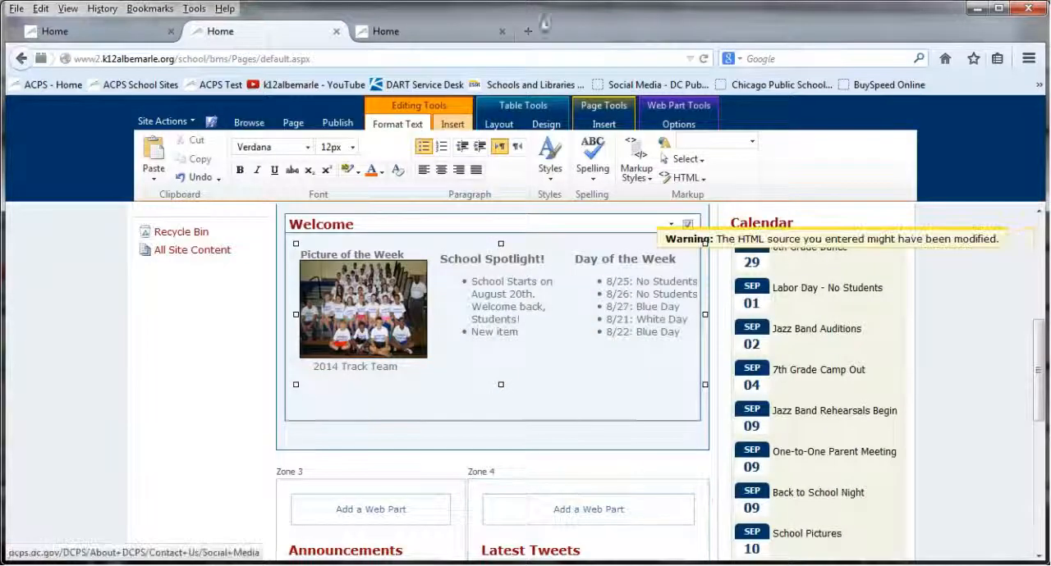
# Switch to the Agnor Hurt Elementary home page, open it for editing and open the Spotlight section's HTML source
pyautogui.click(397, 33)
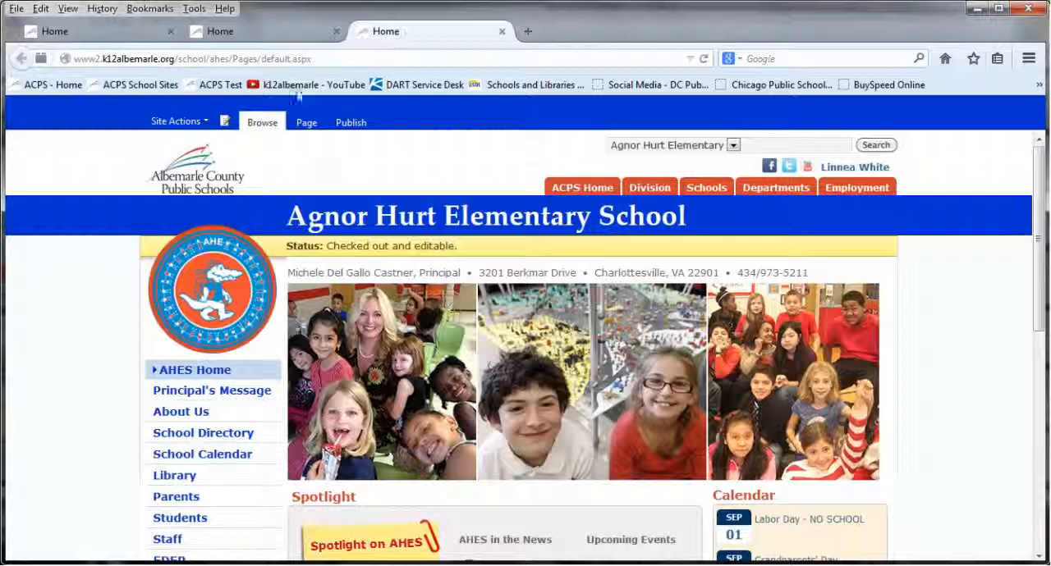
pyautogui.click(227, 121)
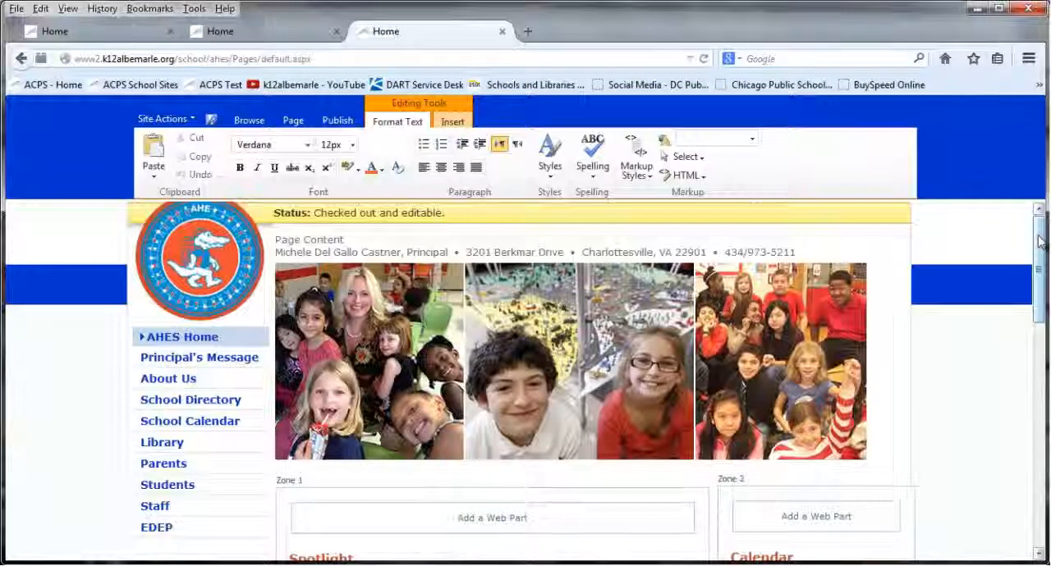
pyautogui.moveTo(1039, 244); pyautogui.dragTo(1039, 321)
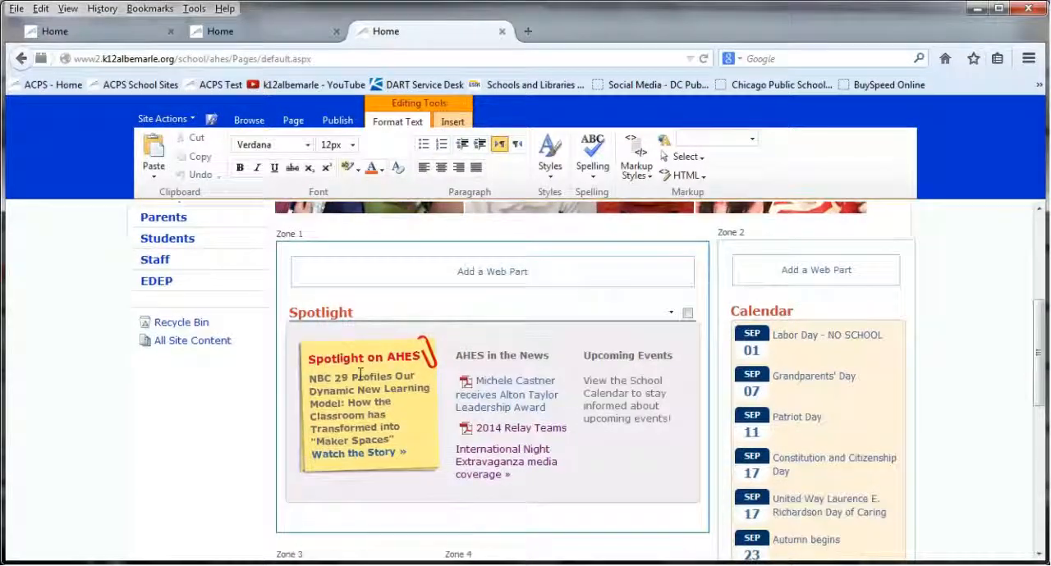
pyautogui.click(382, 390)
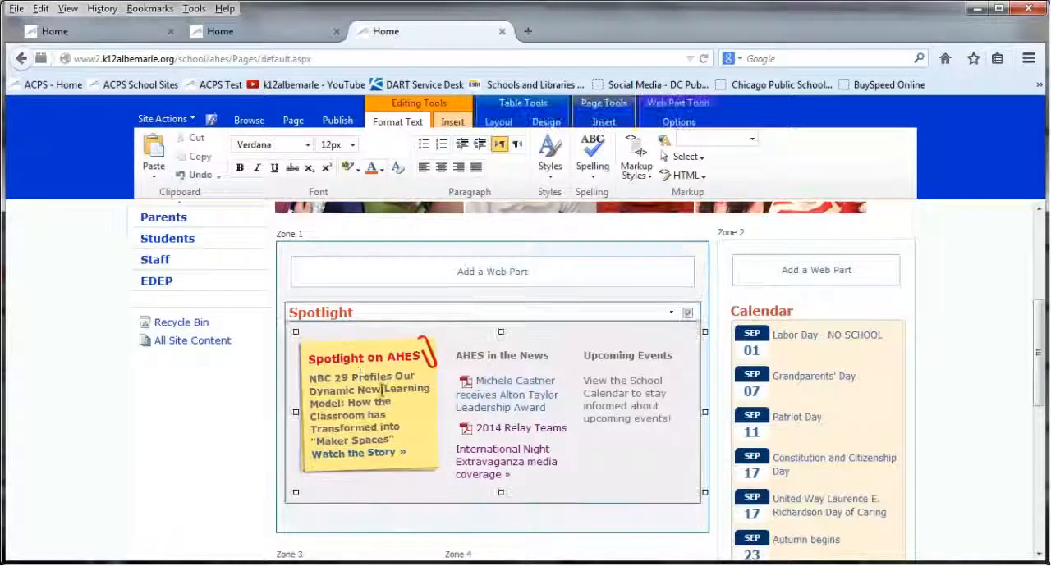
pyautogui.click(686, 175)
pyautogui.click(692, 194)
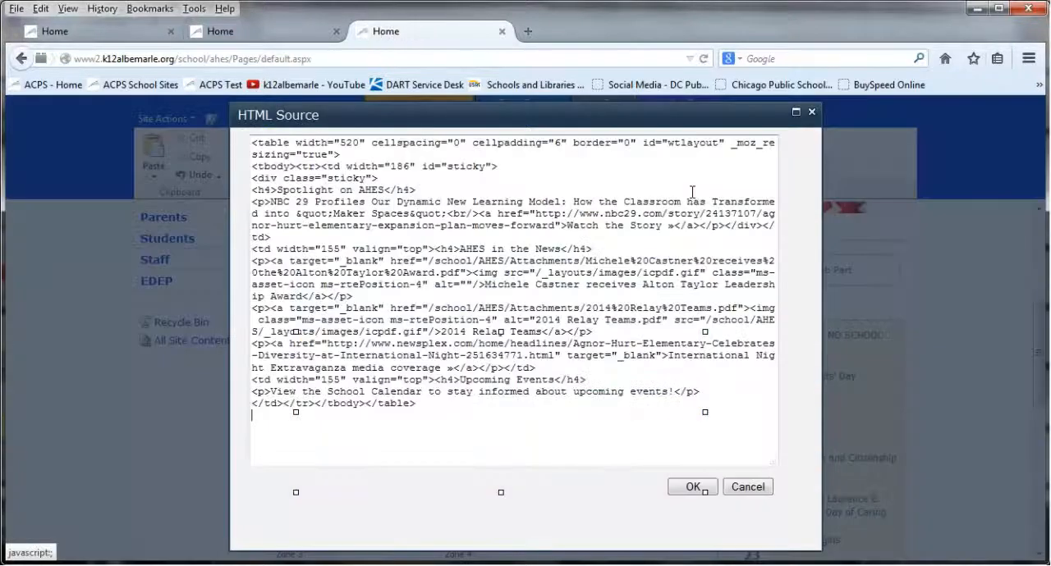
# Examine the sticky note markup in the Spotlight source: the sticky div, heading, paragraph, line break and Watch the Story link
pyautogui.moveTo(378, 178); pyautogui.dragTo(236, 178)
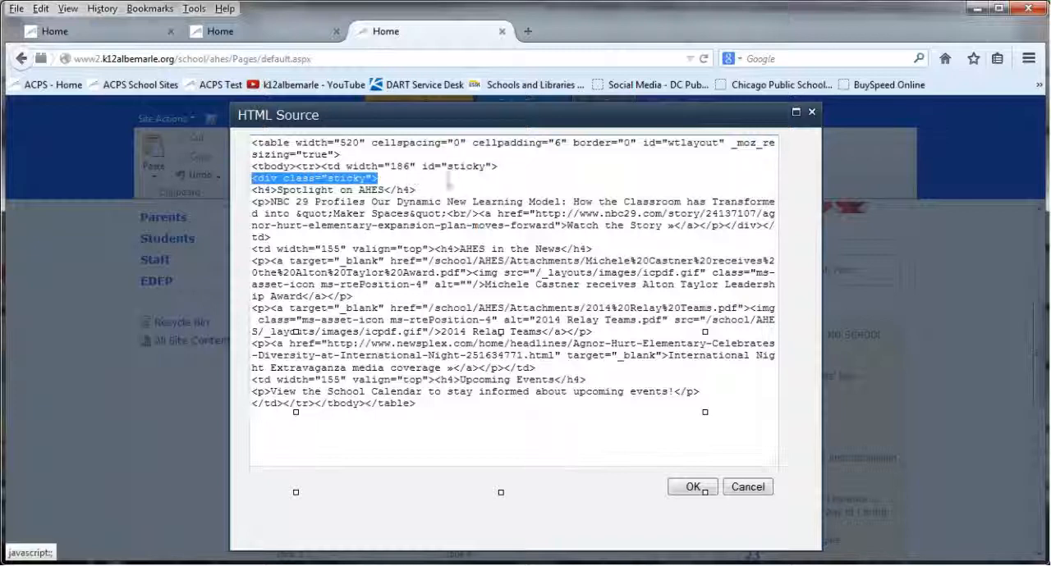
pyautogui.click(445, 182)
pyautogui.moveTo(433, 189); pyautogui.dragTo(252, 187)
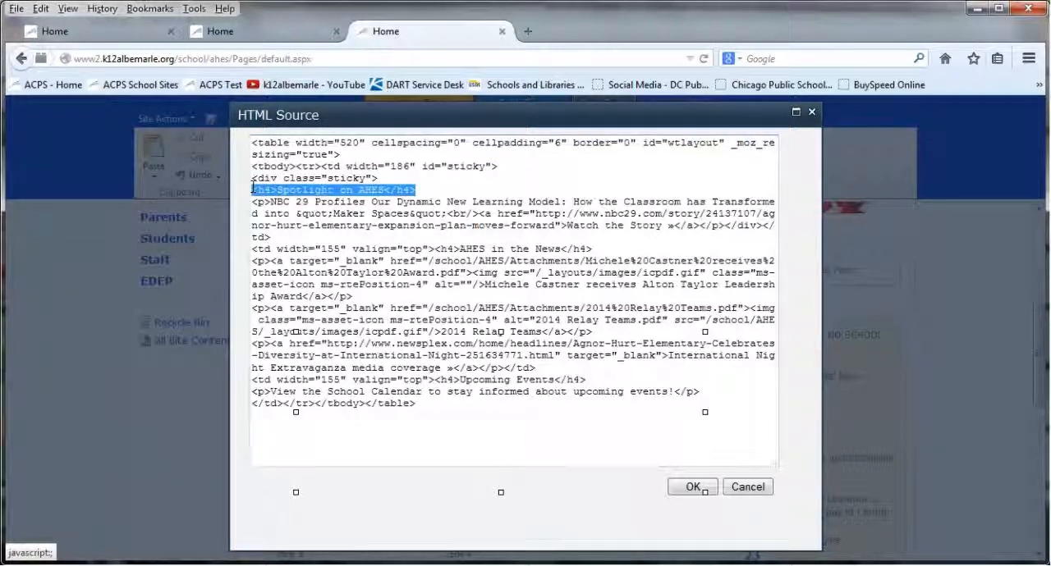
pyautogui.moveTo(517, 117); pyautogui.dragTo(545, 123)
pyautogui.click(300, 204)
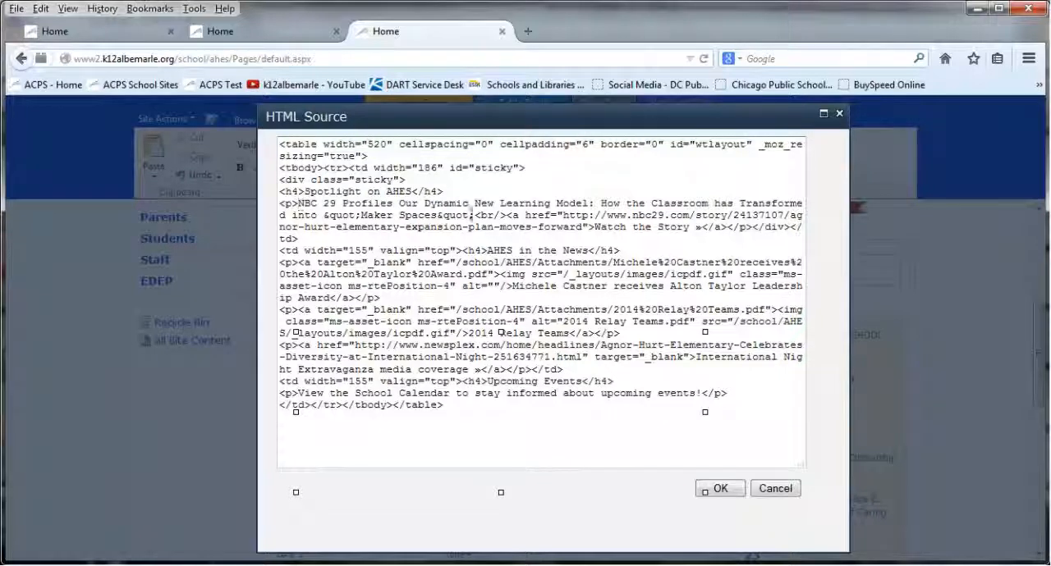
pyautogui.moveTo(475, 215); pyautogui.dragTo(505, 216)
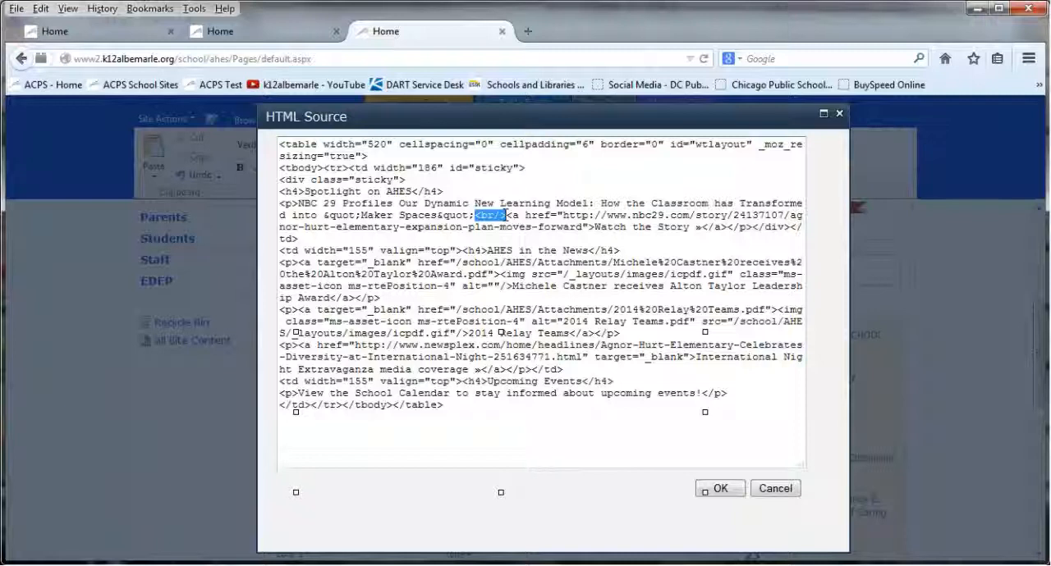
pyautogui.click(506, 215)
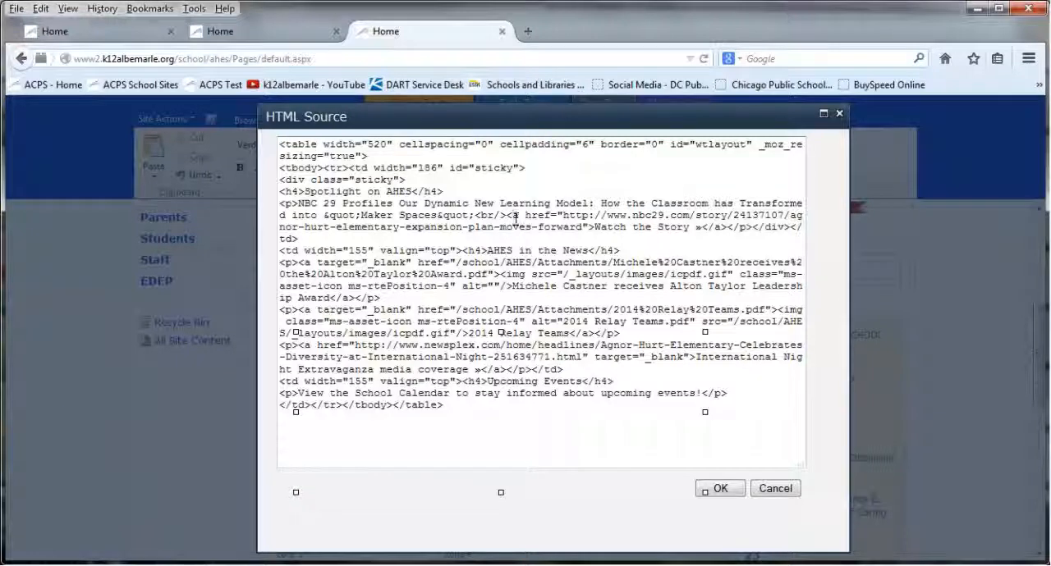
pyautogui.moveTo(513, 215); pyautogui.dragTo(690, 230)
pyautogui.click(566, 215)
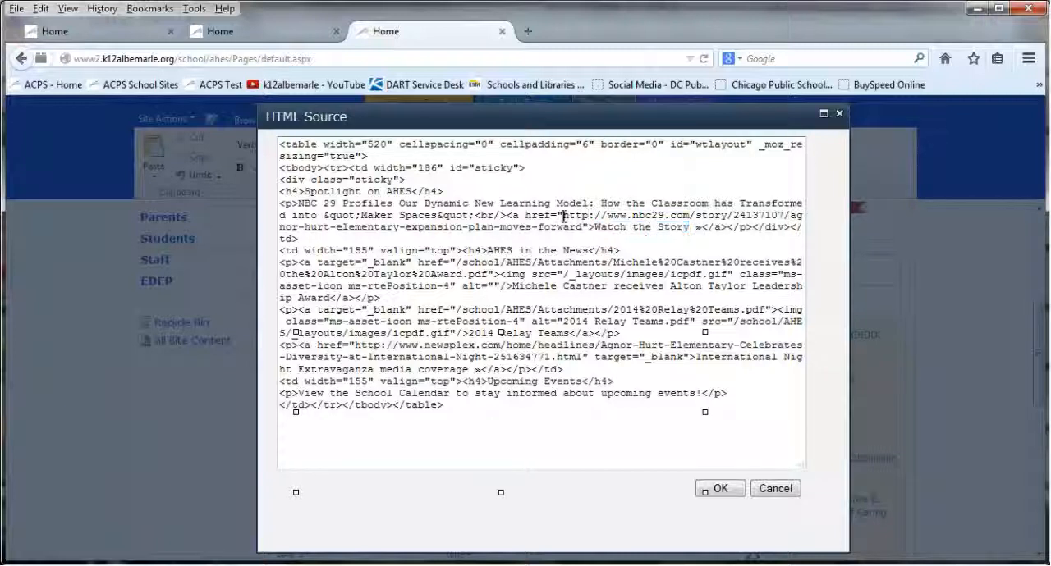
pyautogui.moveTo(753, 226); pyautogui.dragTo(733, 227)
pyautogui.click(727, 226)
# Insert a second <br/> before the Watch the Story link and apply the HTML source changes
pyautogui.click(503, 215)
pyautogui.write('<br/>')
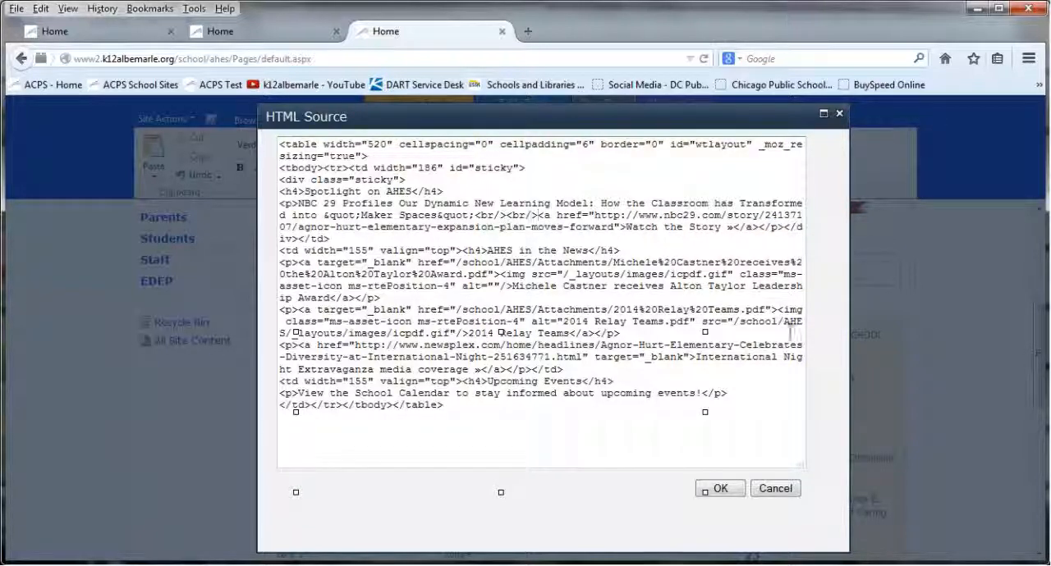
pyautogui.click(719, 488)
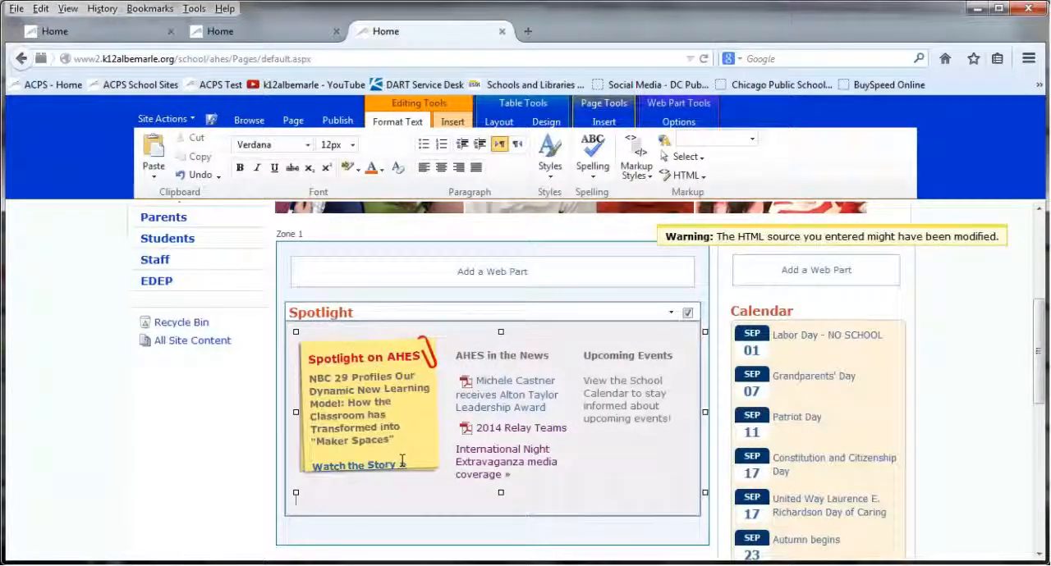
# In the Spotlight section's HTML source, remove the extra <br/> before the Watch the Story link and move the AHES in the News heading onto its own line
pyautogui.click(683, 175)
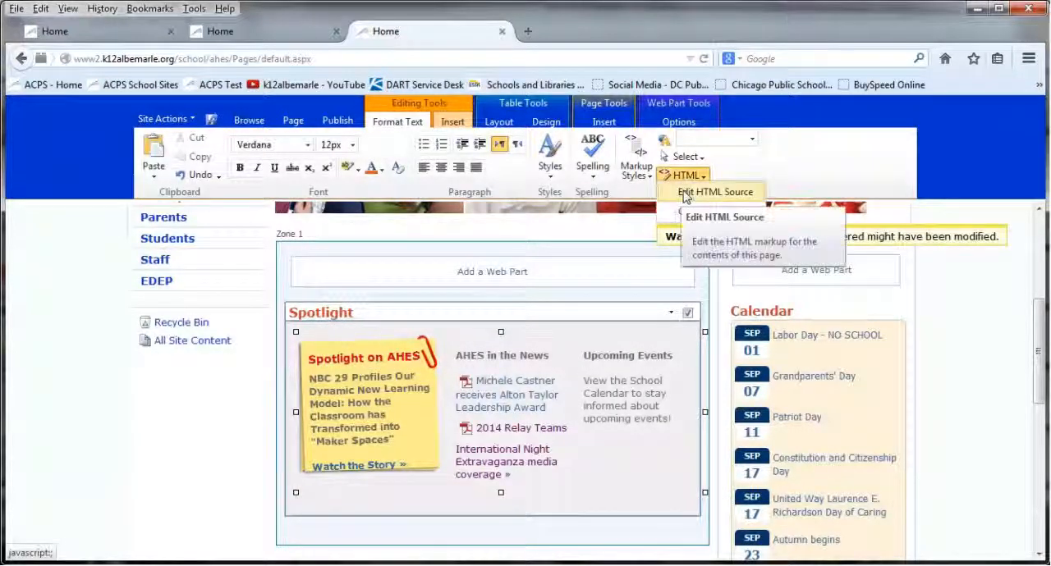
pyautogui.click(685, 194)
pyautogui.click(512, 213)
pyautogui.press('BackSpace')
pyautogui.press('BackSpace')
pyautogui.press('BackSpace')
pyautogui.press('BackSpace')
pyautogui.press('BackSpace')
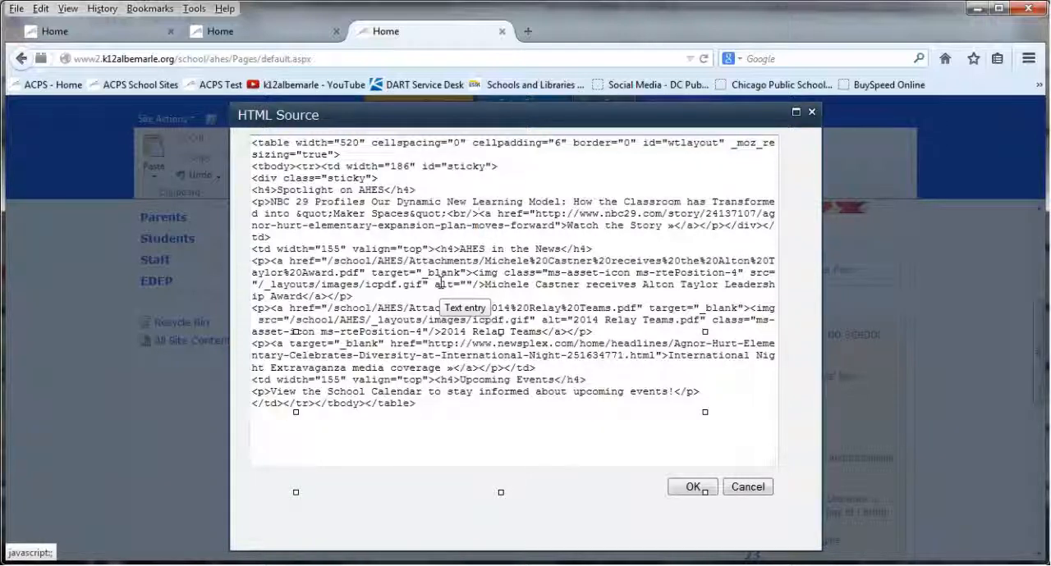
pyautogui.click(435, 249)
pyautogui.press('Return')
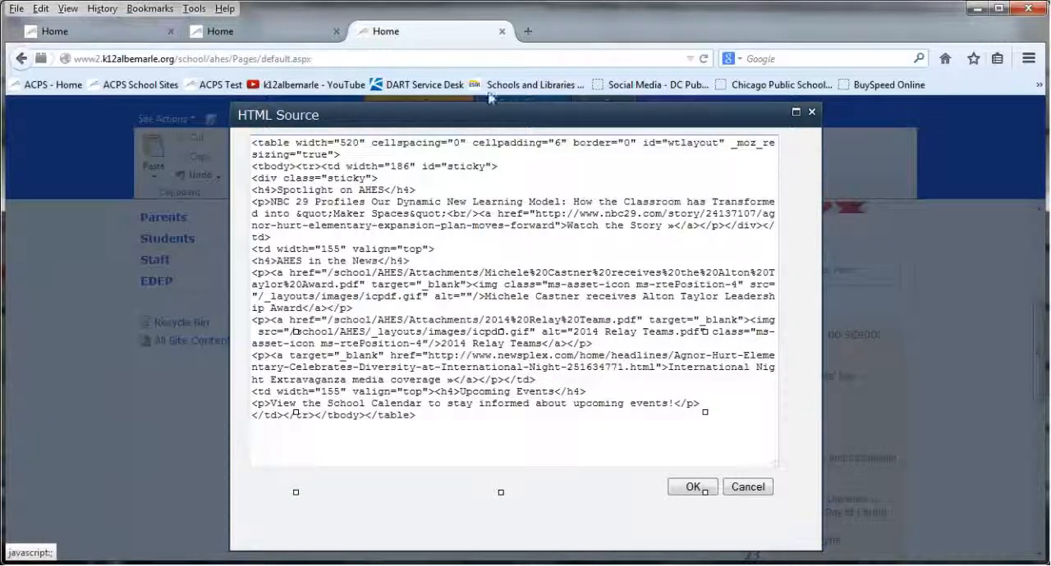
# Examine the PDF link markup under AHES in the News, including the /school/AHES/Attachments/2014%20Relay%20Teams.pdf path
pyautogui.moveTo(464, 112)
pyautogui.mouseDown()
pyautogui.moveTo(742, 157)
pyautogui.moveTo(833, 144)
pyautogui.moveTo(448, 111)
pyautogui.mouseUp()
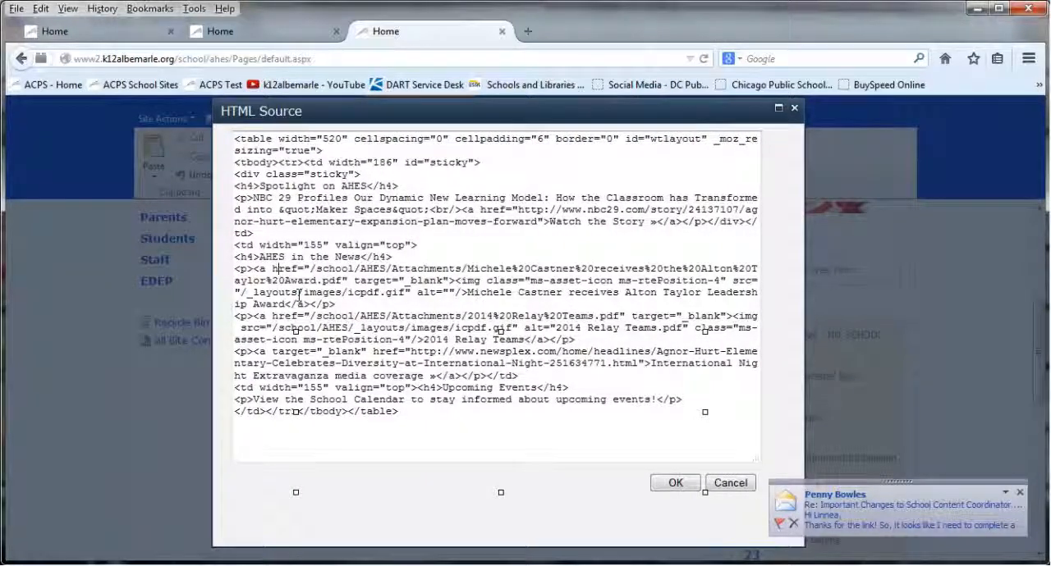
pyautogui.click(304, 316)
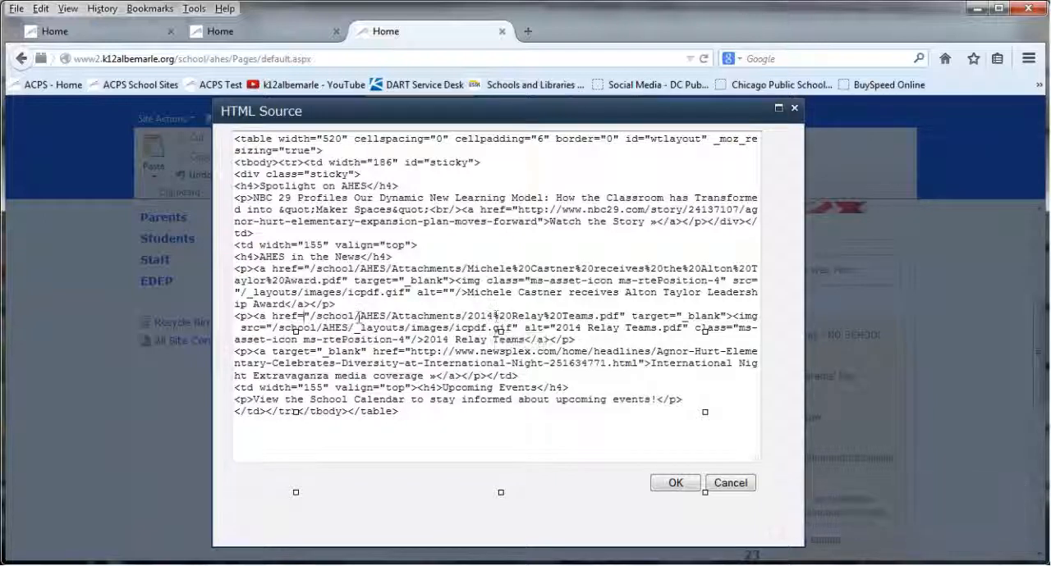
pyautogui.moveTo(309, 316); pyautogui.dragTo(620, 312)
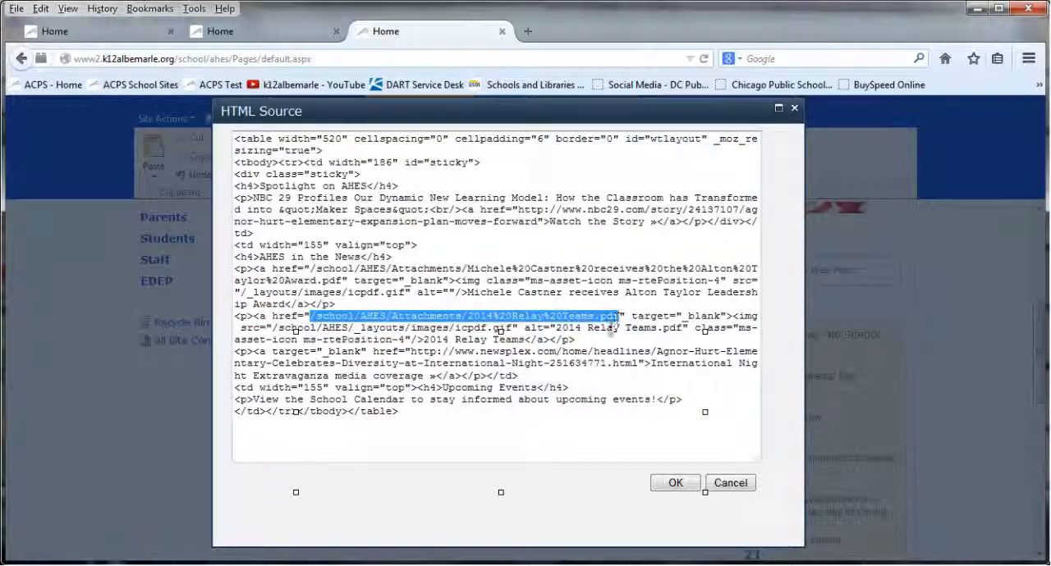
pyautogui.click(608, 328)
pyautogui.click(586, 339)
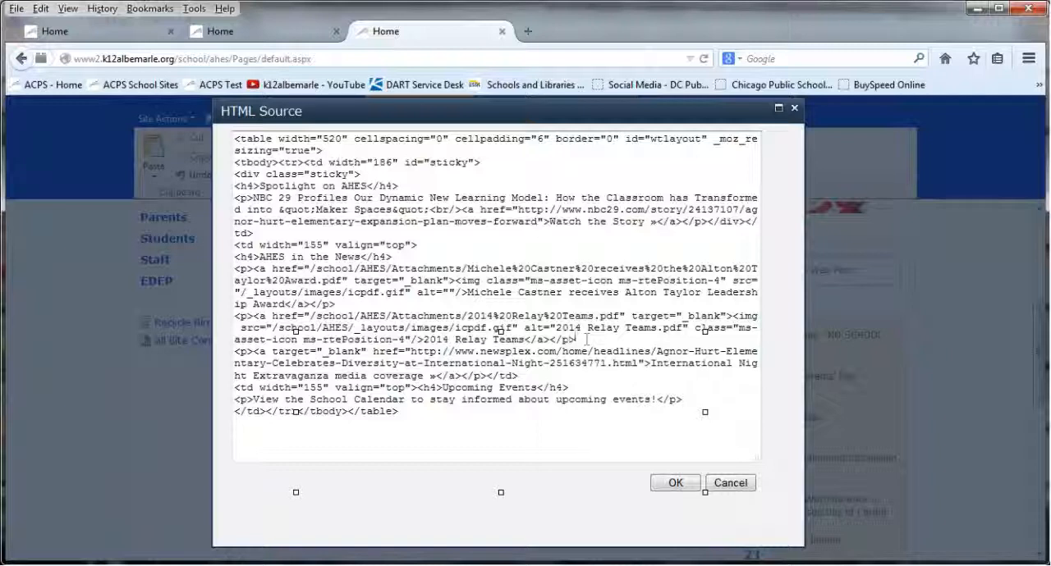
# Add a <p>Text</p> paragraph after the International Night link, check the PDF icon's img tag, and apply the HTML source changes
pyautogui.click(489, 376)
pyautogui.press('Return')
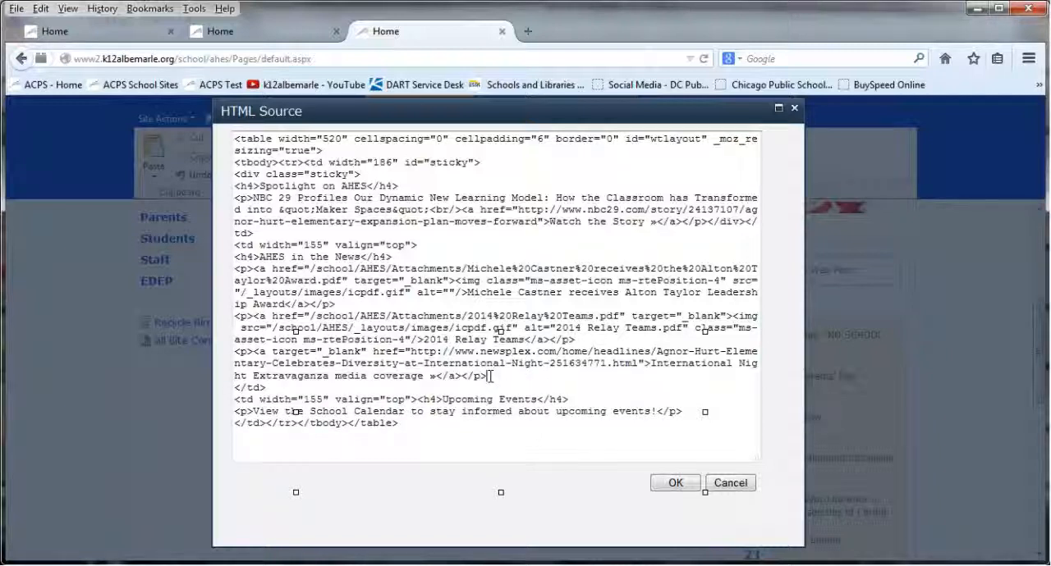
pyautogui.press('Return')
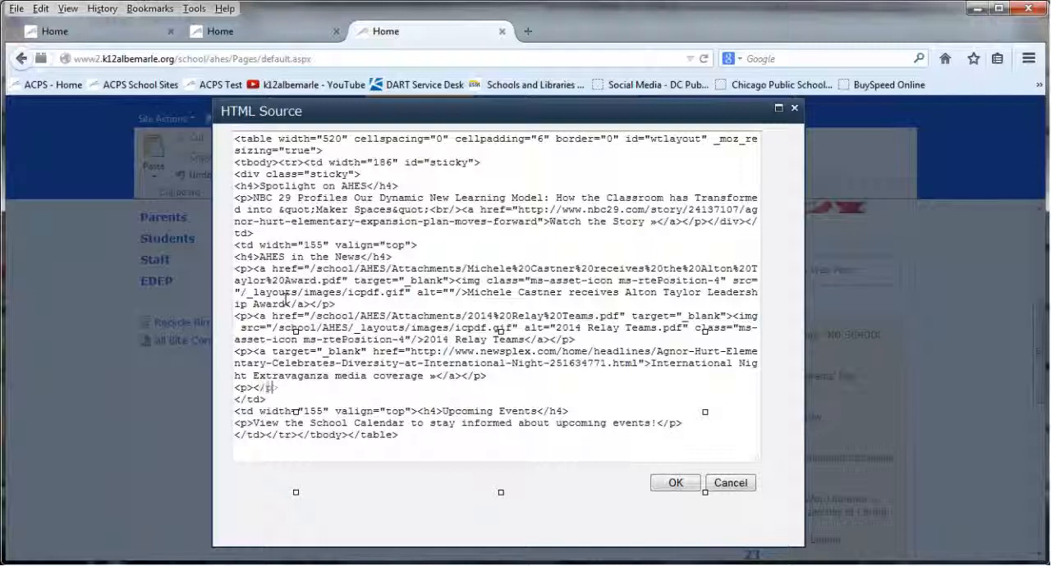
pyautogui.press('Up')
pyautogui.write('Text')
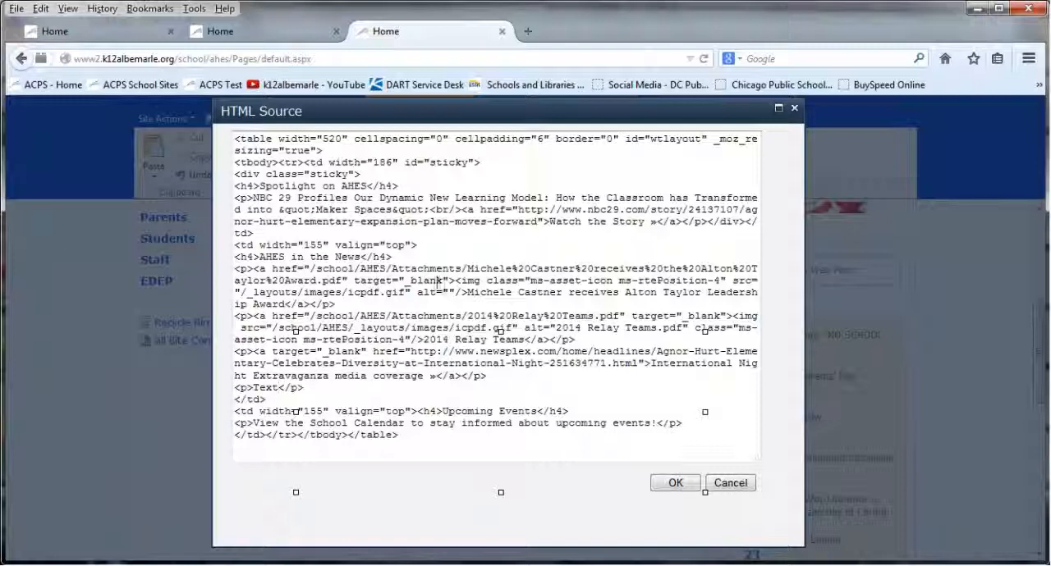
pyautogui.moveTo(455, 281)
pyautogui.mouseDown()
pyautogui.moveTo(458, 302)
pyautogui.moveTo(464, 292)
pyautogui.mouseUp()
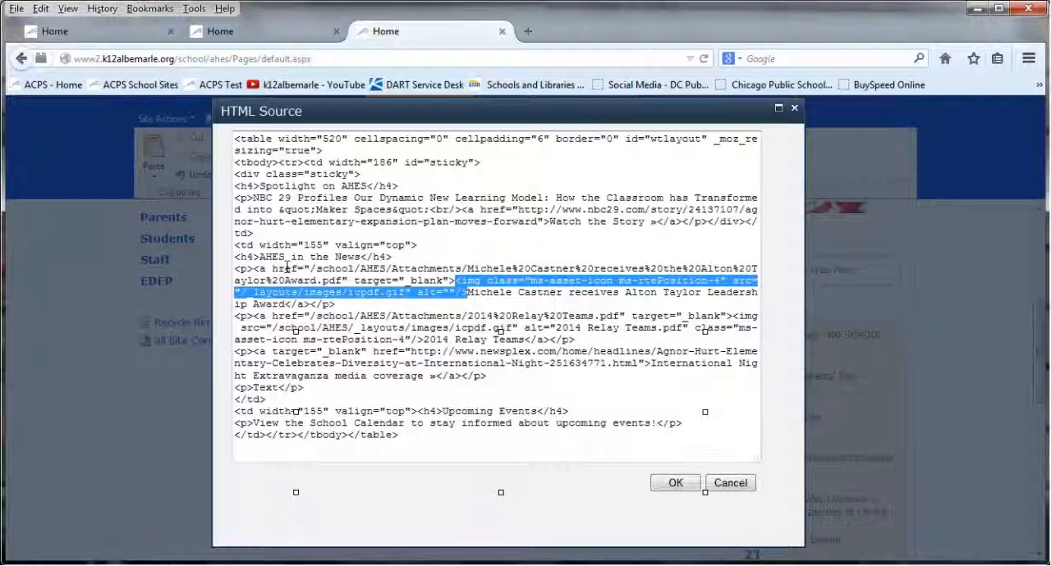
pyautogui.click(468, 292)
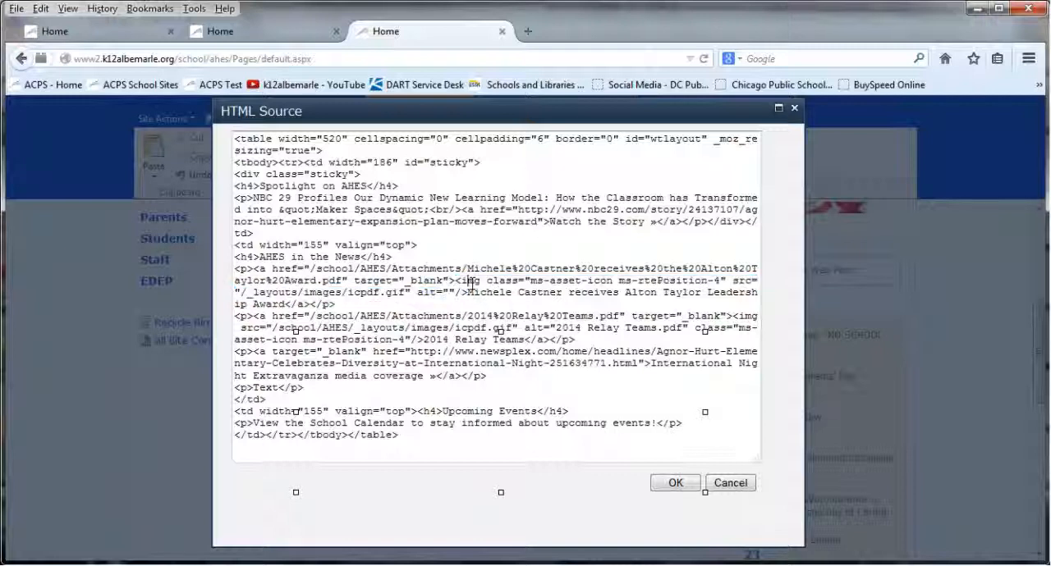
pyautogui.click(674, 483)
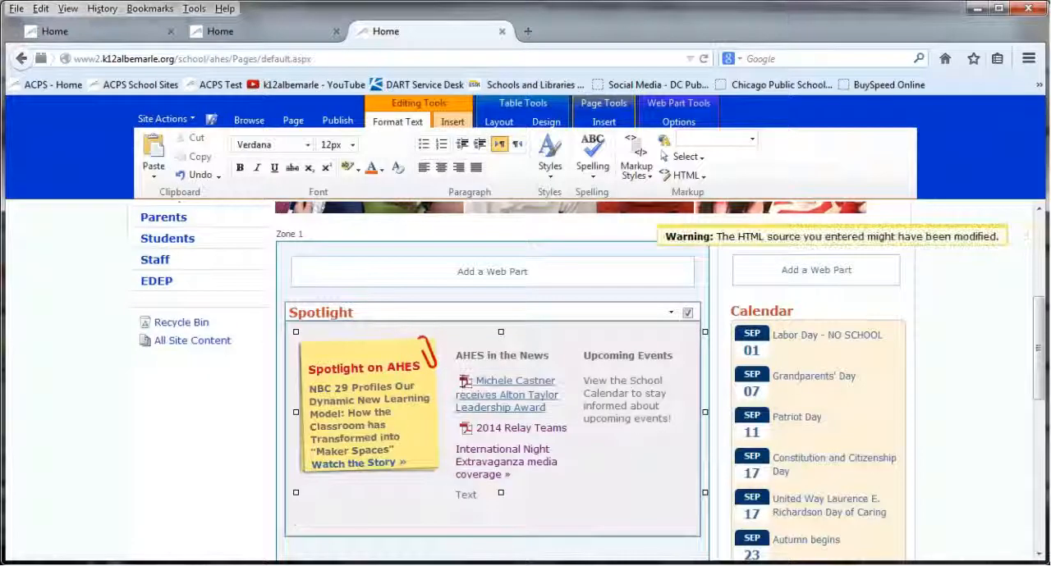
# Reopen the Spotlight HTML source, move the Upcoming Events h4 heading onto its own line, and apply the changes
pyautogui.click(681, 176)
pyautogui.click(712, 192)
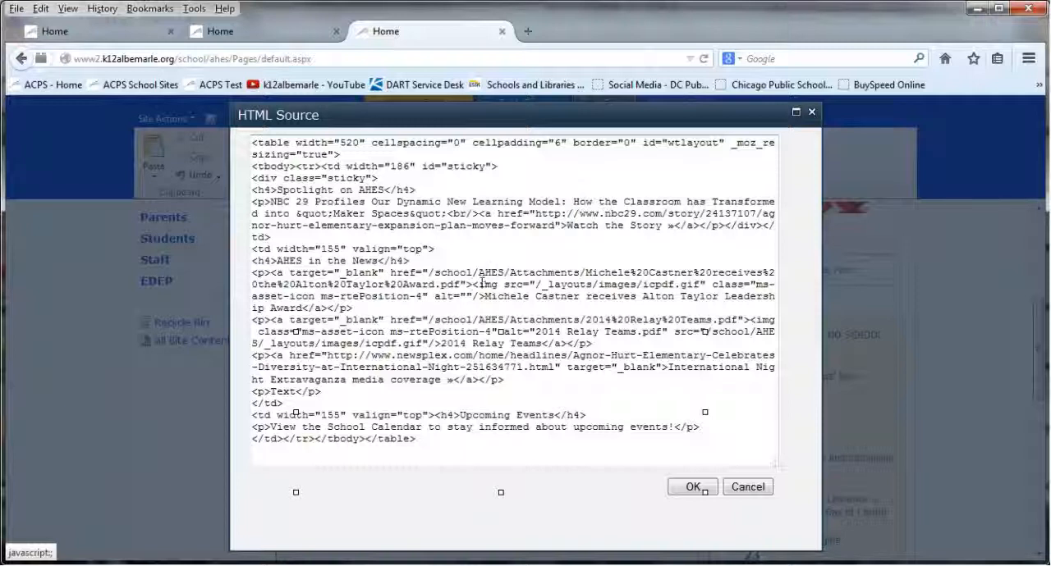
pyautogui.moveTo(473, 284); pyautogui.dragTo(482, 296)
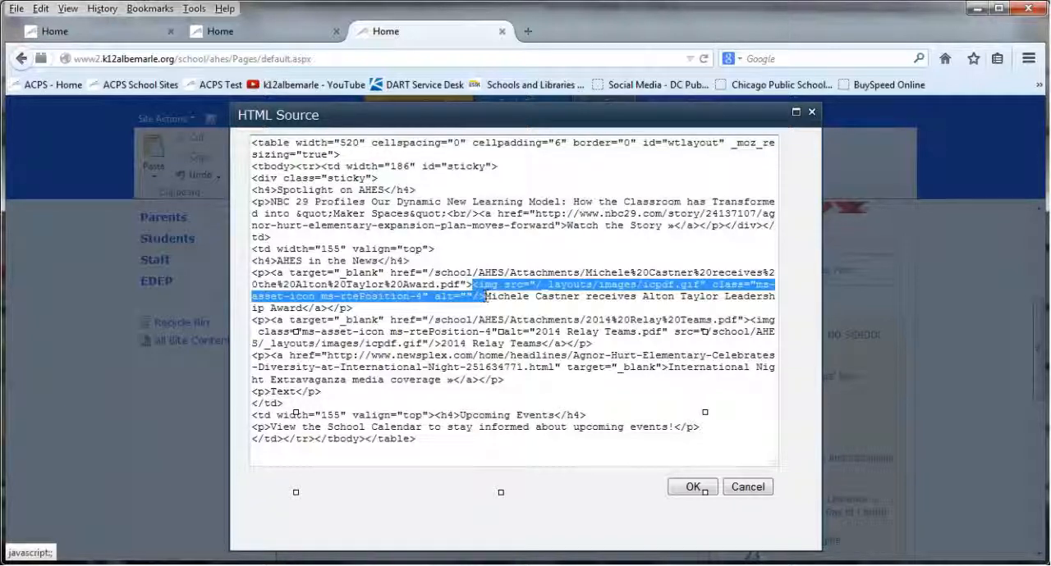
pyautogui.click(512, 369)
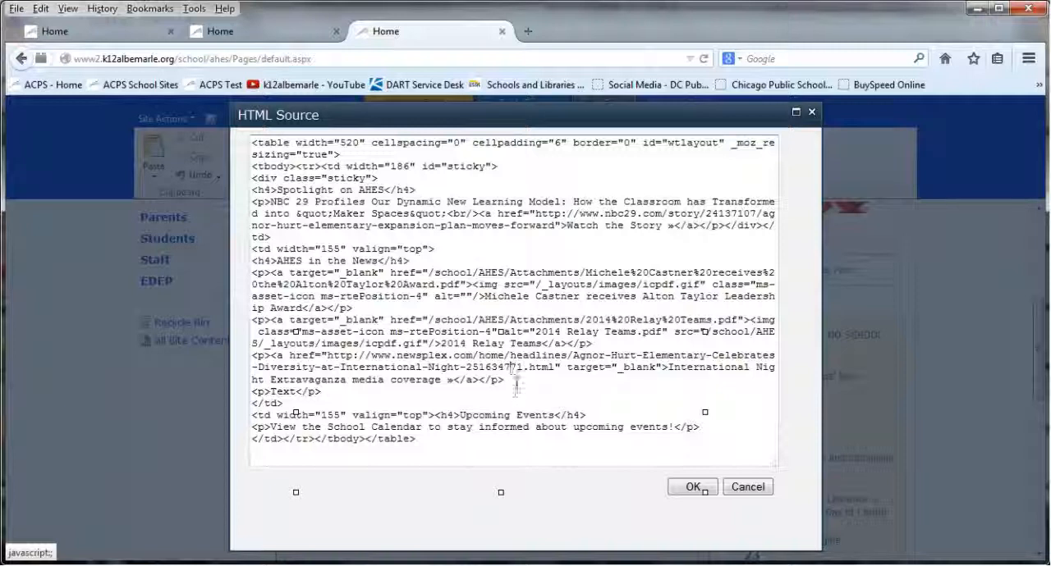
pyautogui.click(438, 415)
pyautogui.press('Return')
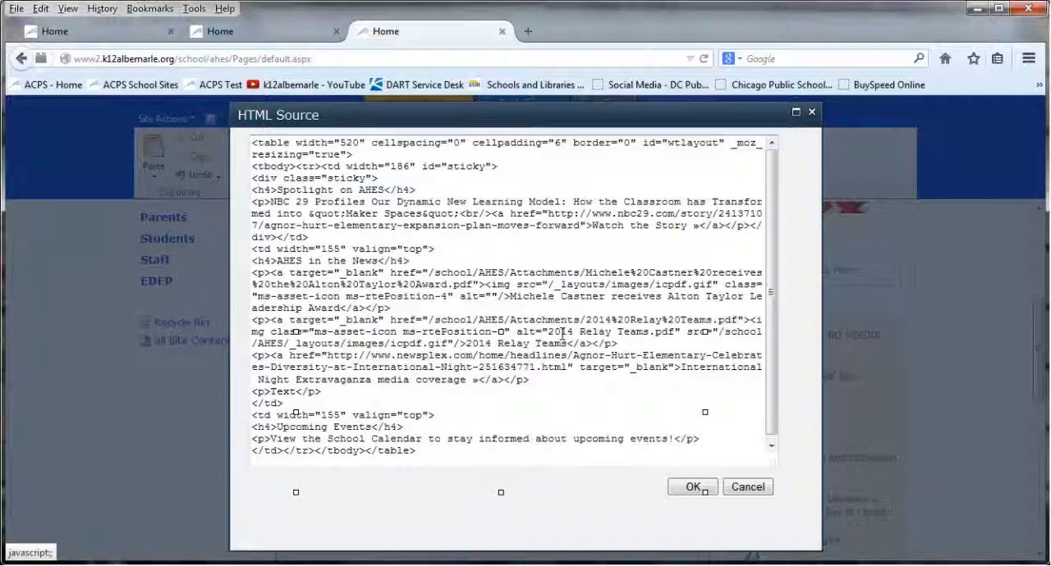
pyautogui.click(689, 488)
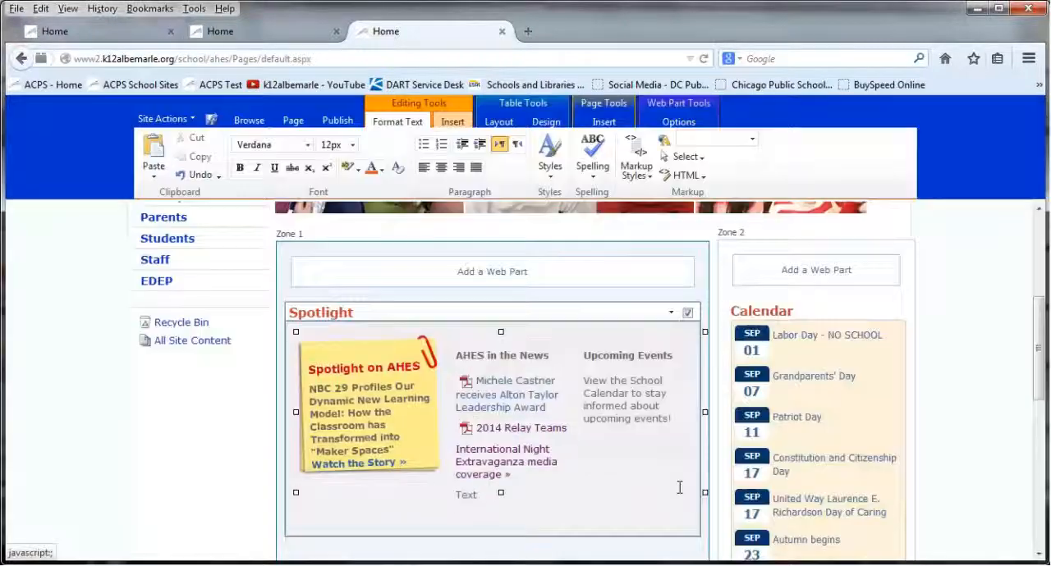
# Review the AHES in the News and Upcoming Events column markup in the Spotlight section's HTML source
pyautogui.click(456, 495)
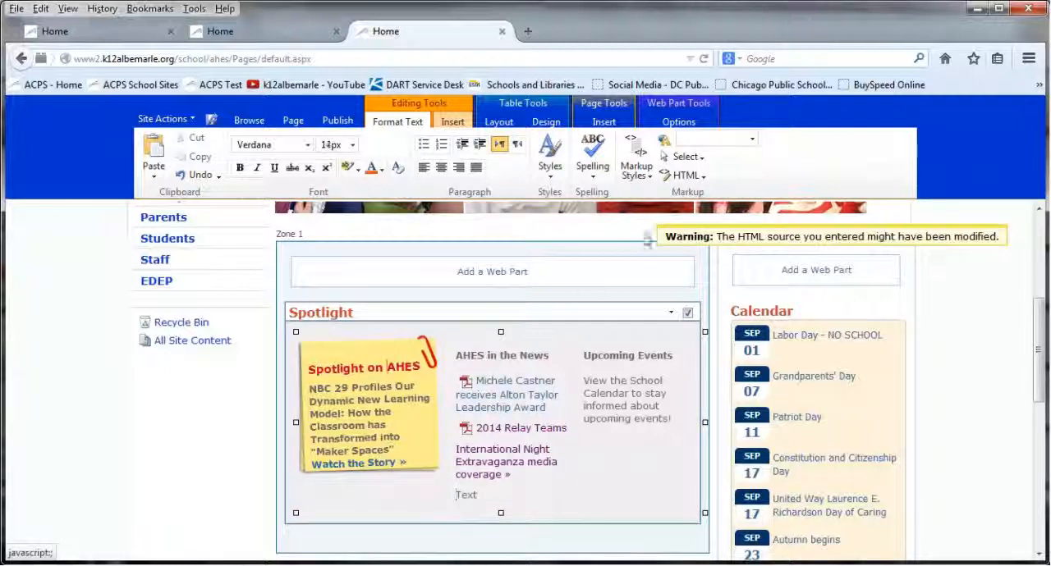
pyautogui.click(666, 183)
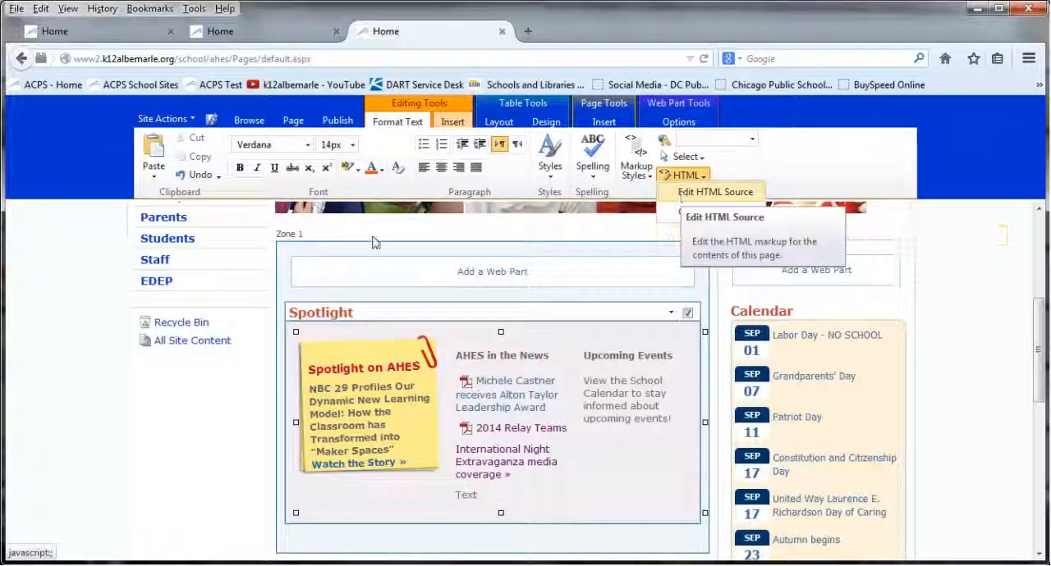
pyautogui.click(693, 191)
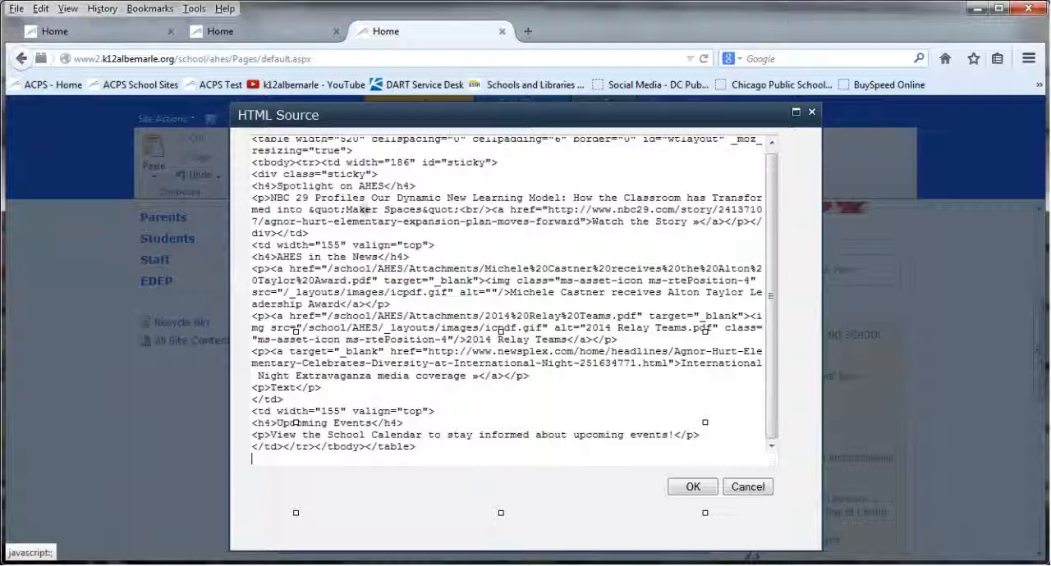
pyautogui.press('Up')
pyautogui.press('Up')
pyautogui.press('Up')
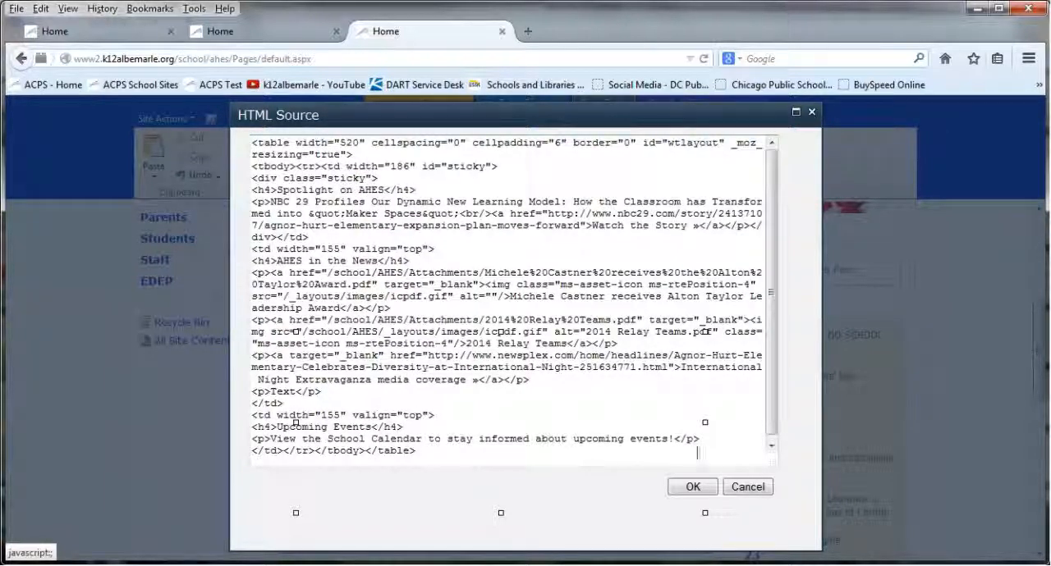
pyautogui.click(693, 486)
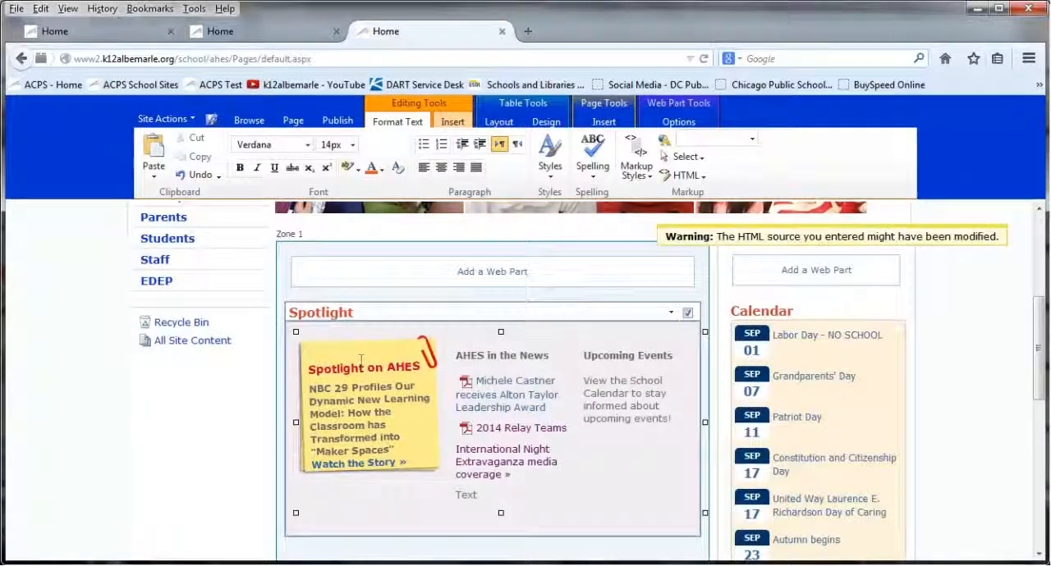
# Delete the <p>Text</p> paragraph from the Spotlight section's HTML source and apply the changes
pyautogui.click(701, 176)
pyautogui.click(708, 190)
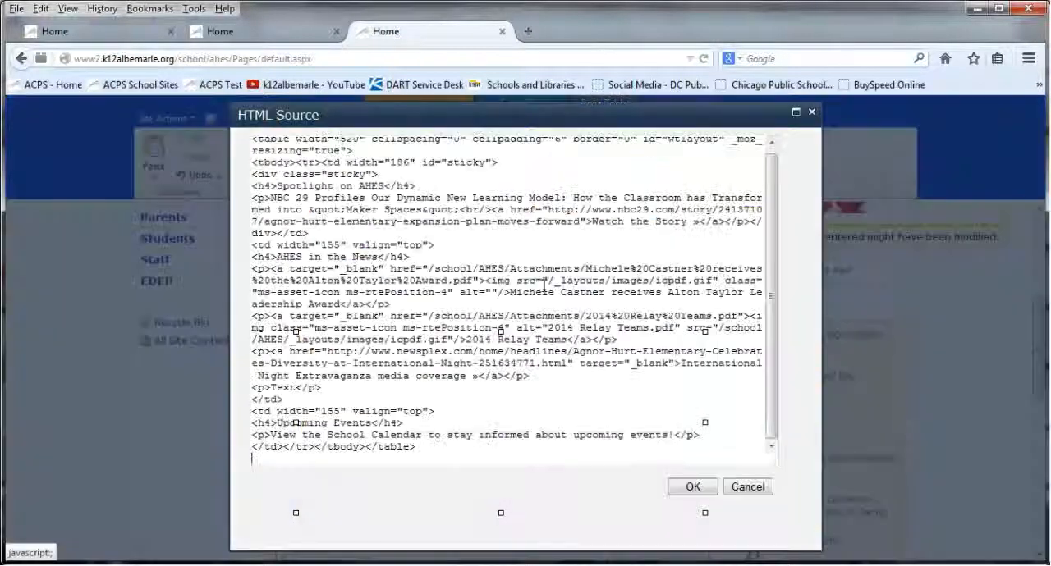
pyautogui.moveTo(322, 387); pyautogui.dragTo(244, 387)
pyautogui.press('BackSpace')
pyautogui.press('BackSpace')
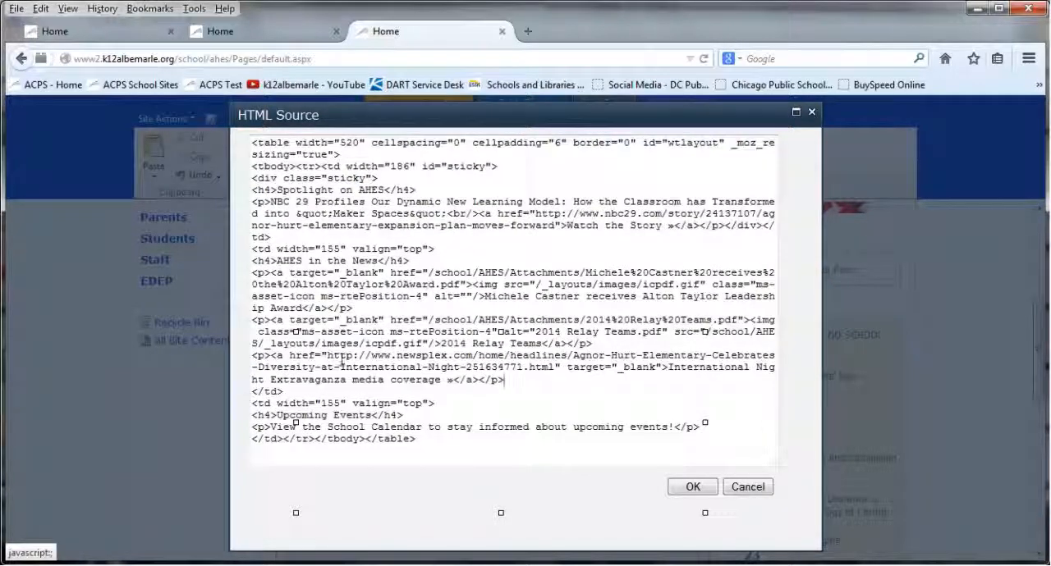
pyautogui.click(688, 488)
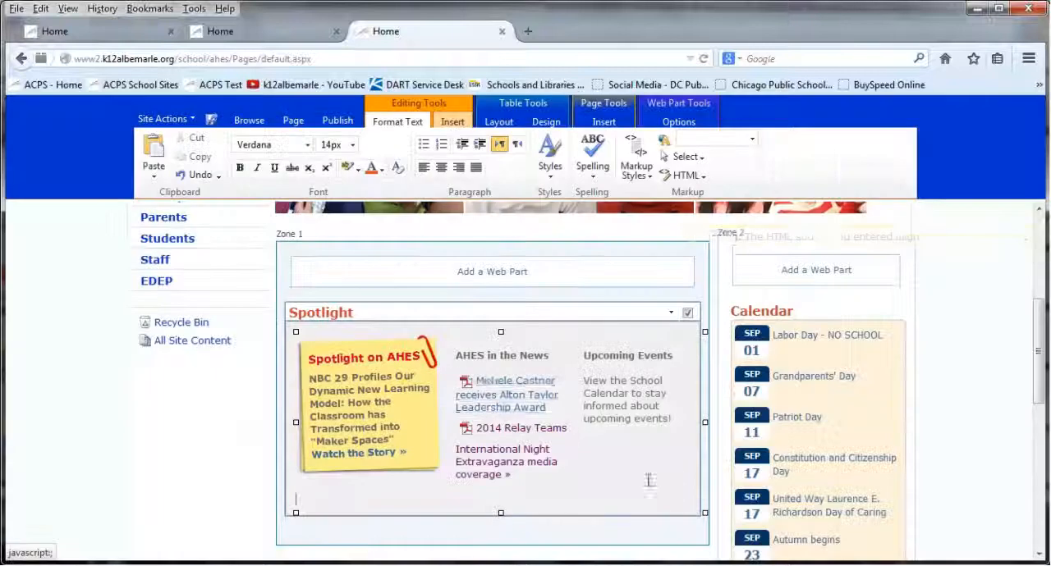